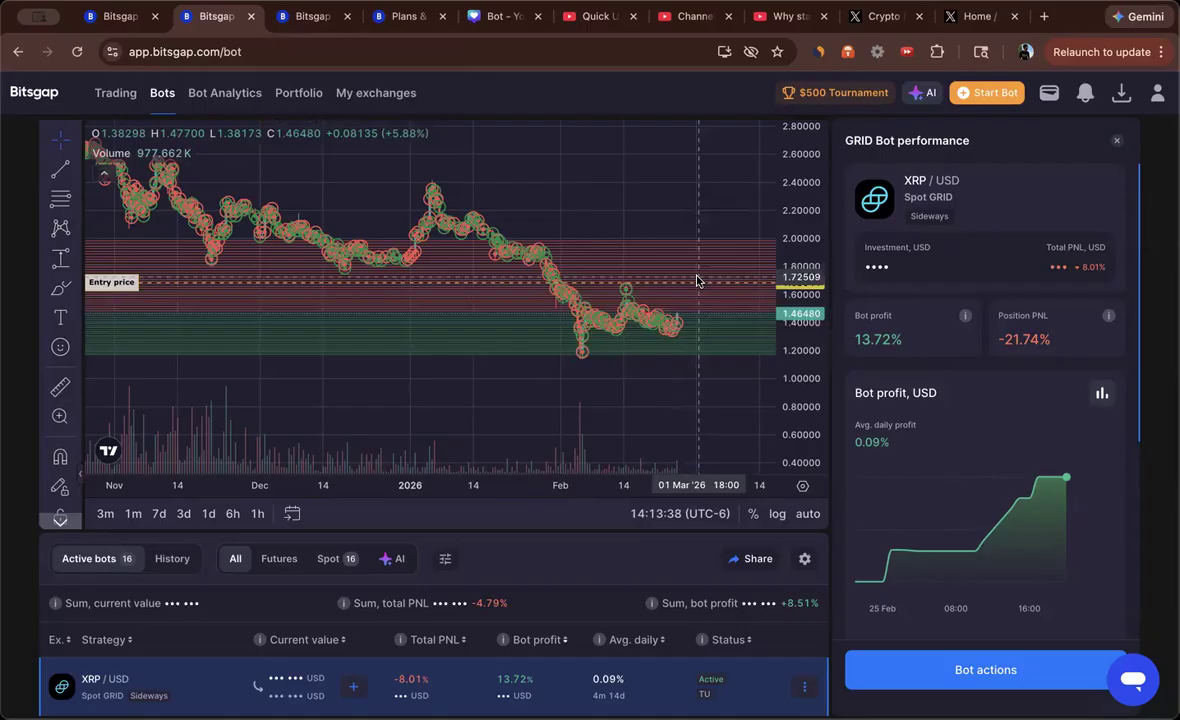
# - View the bot results post on X and compare the Basic, Advanced and Pro plan features on the Bitsgap pricing page
pyautogui.click(879, 20)
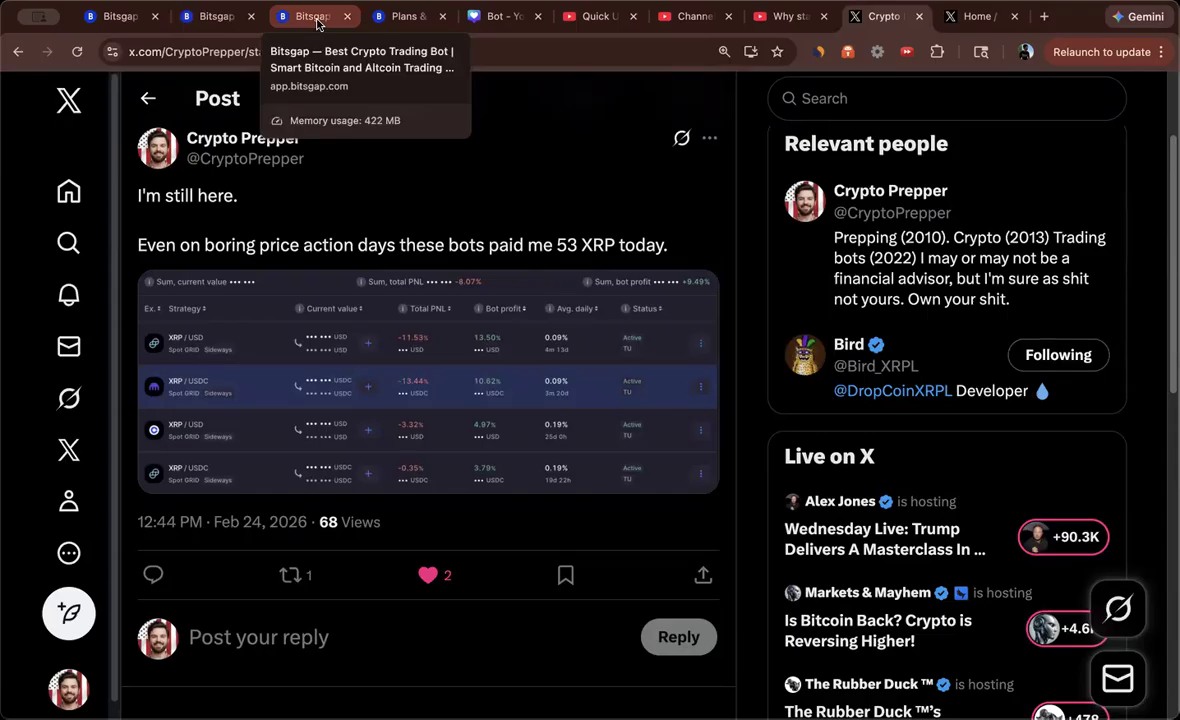
pyautogui.click(402, 18)
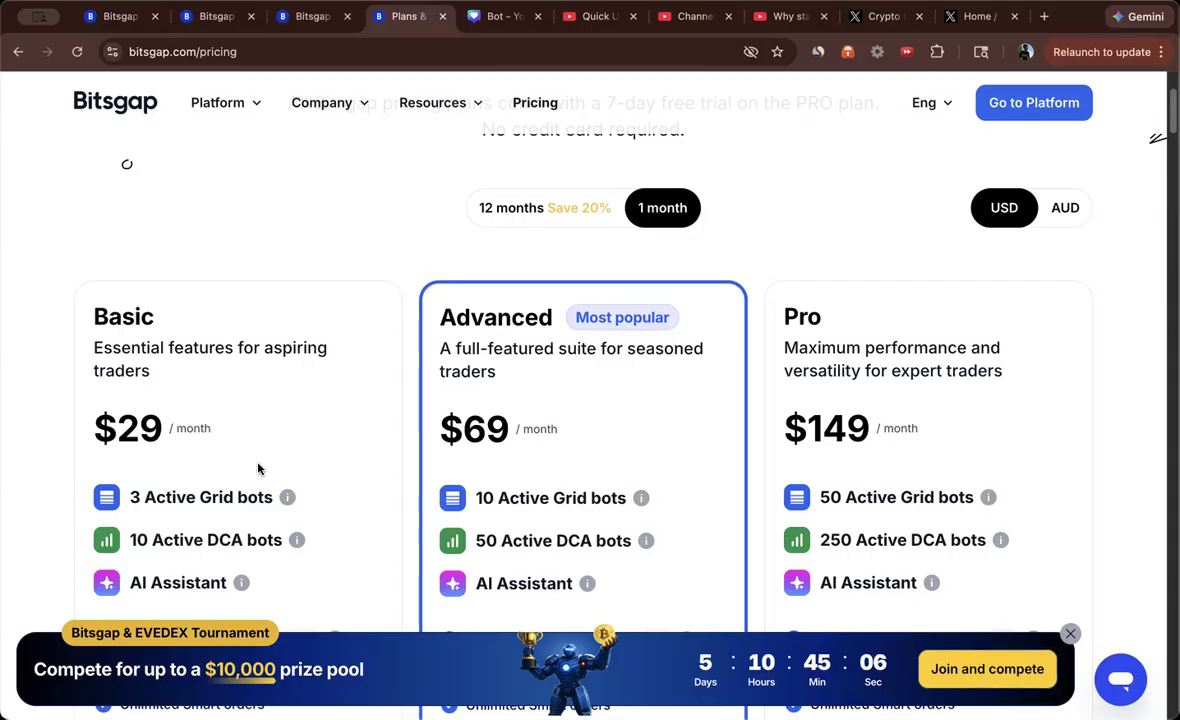
pyautogui.scroll(-2, 258, 469)
pyautogui.scroll(-4, 258, 469)
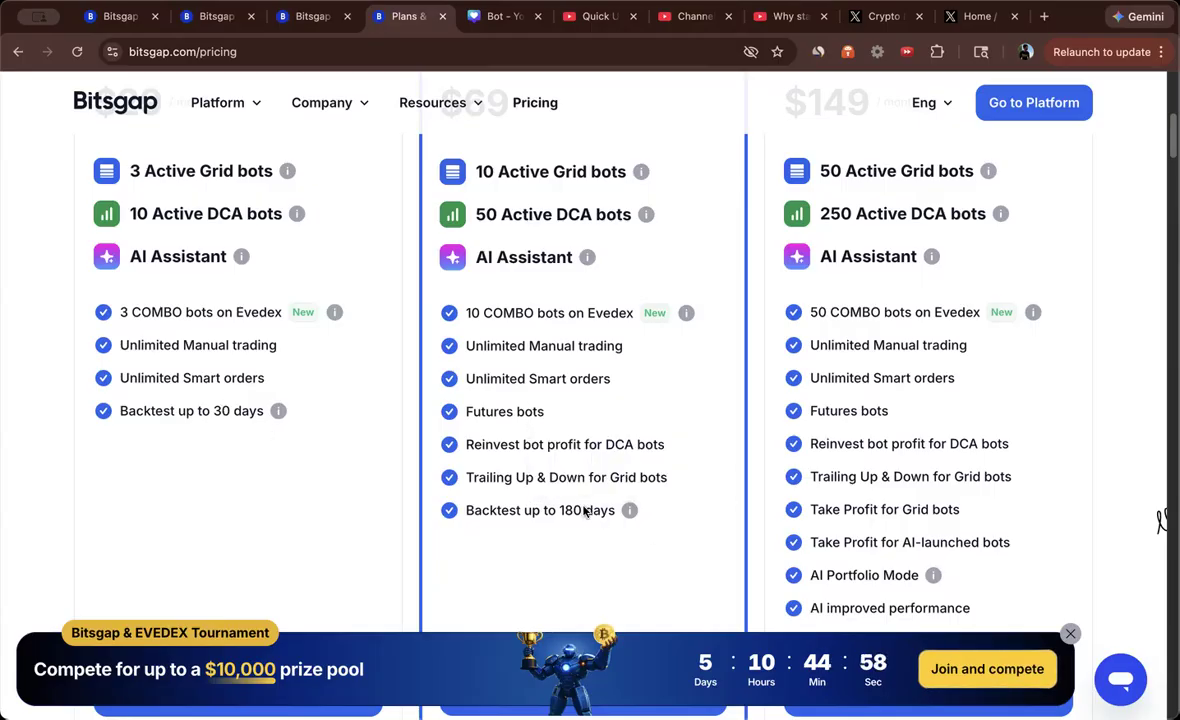
pyautogui.scroll(-3, 936, 513)
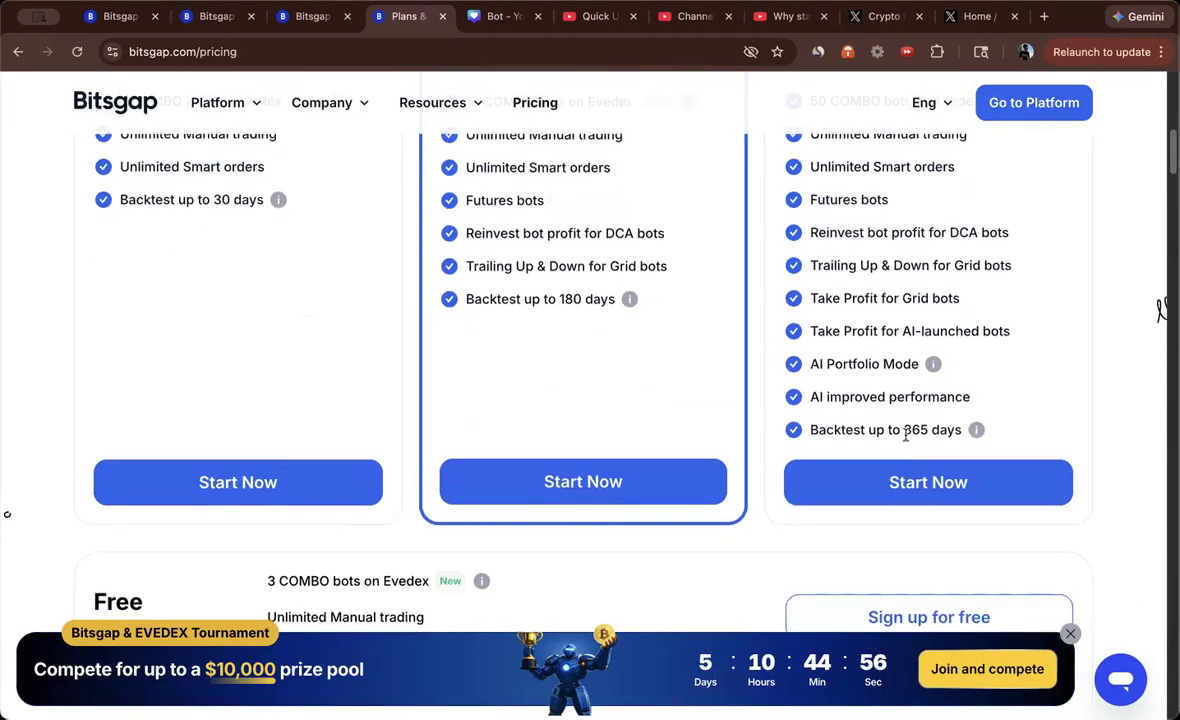
pyautogui.scroll(2, 880, 432)
pyautogui.scroll(5, 910, 432)
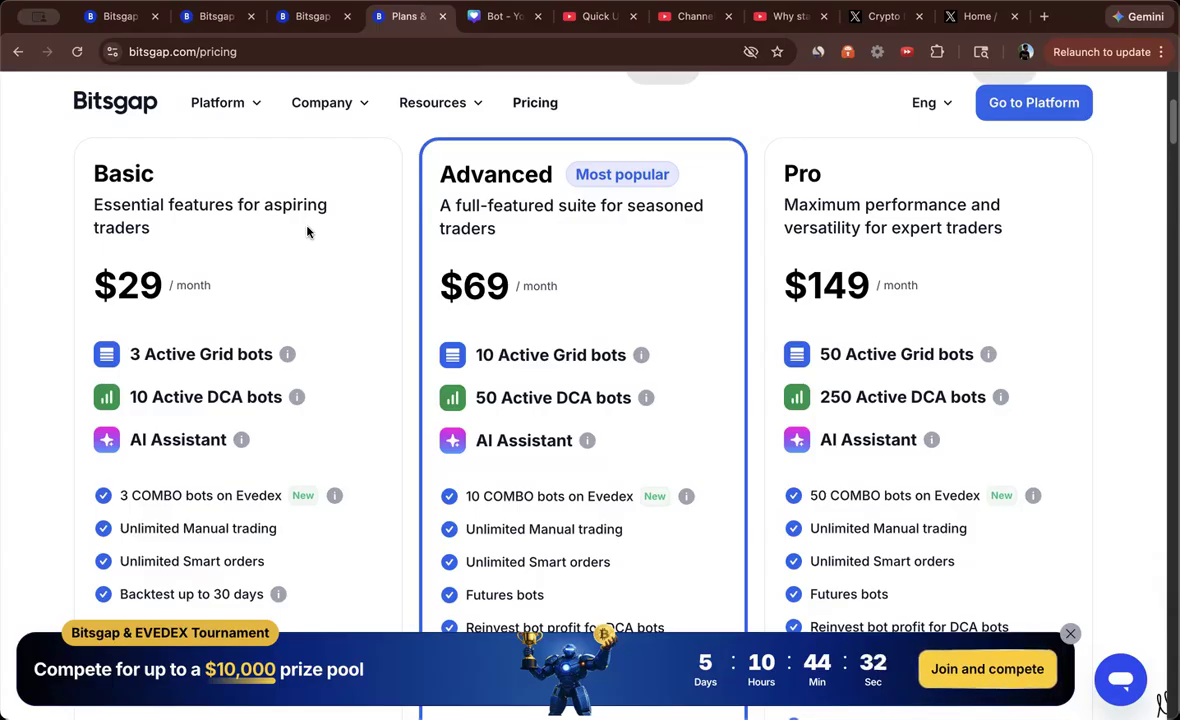
# - Return to the live Bitsgap bots page and examine the XRP / USD GRID bot's trades on the price chart
pyautogui.click(303, 18)
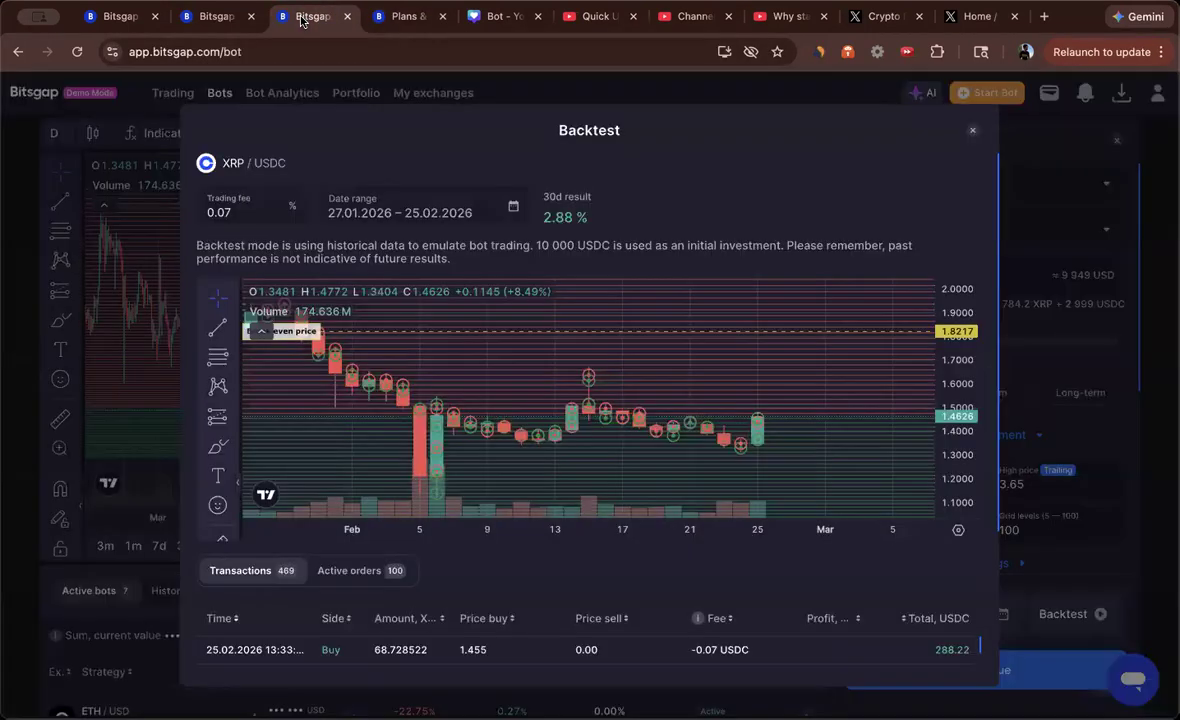
pyautogui.click(214, 16)
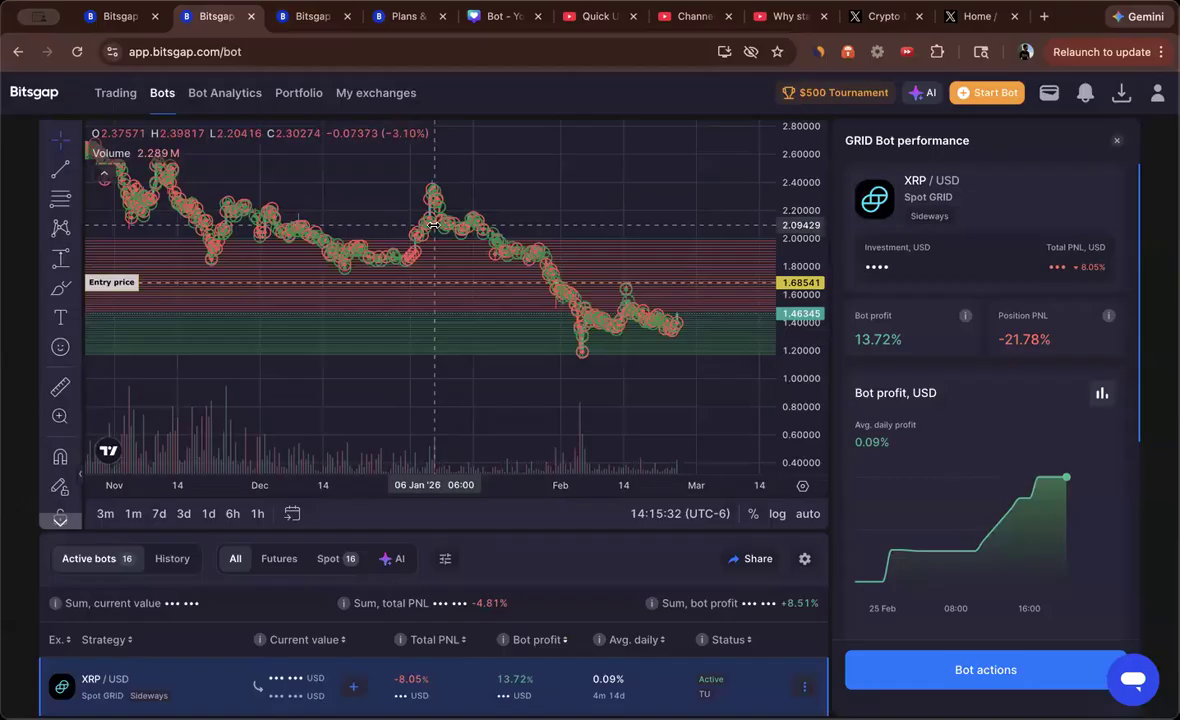
pyautogui.scroll(-1, 481, 227)
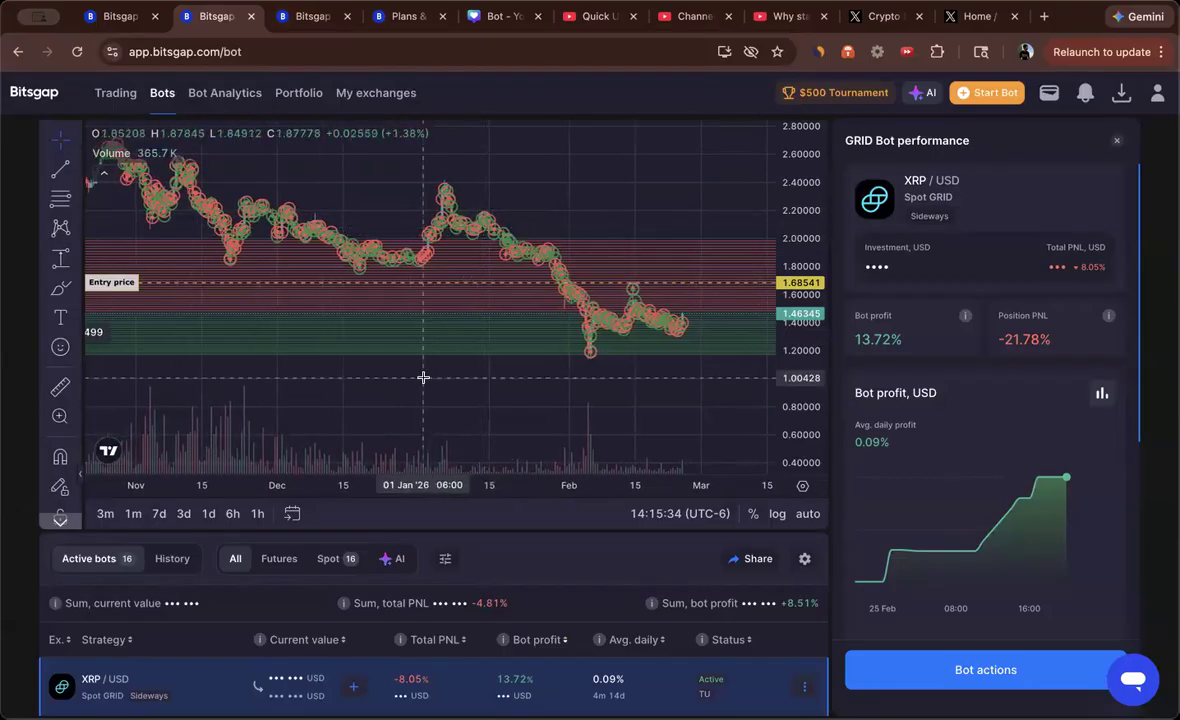
pyautogui.moveTo(416, 382); pyautogui.dragTo(500, 409)
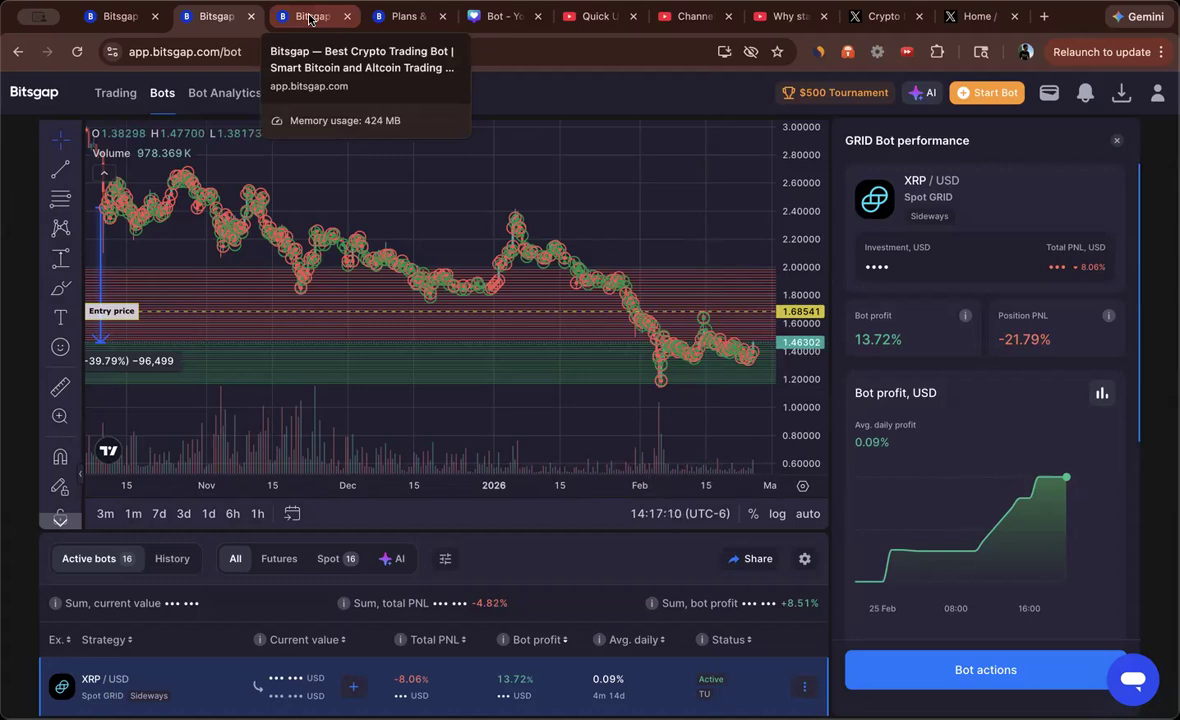
# - In the demo account, close the open backtest and start a new Spot GRID bot with an investment of 10000 USDC
pyautogui.click(325, 22)
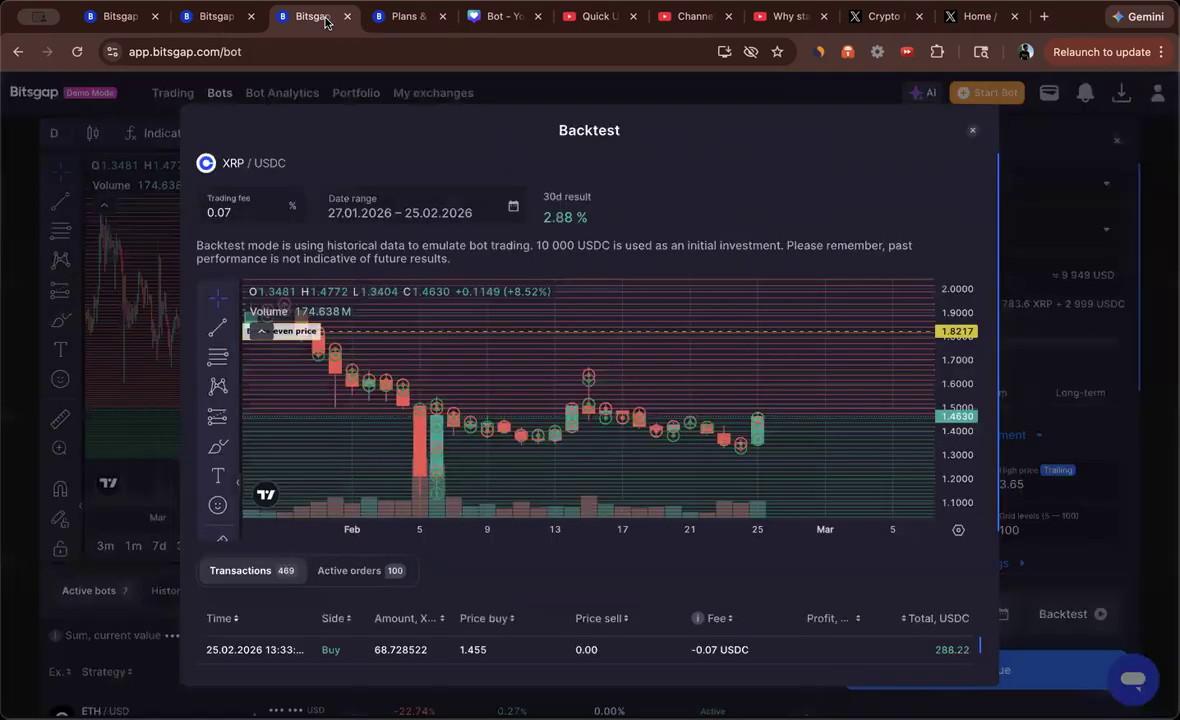
pyautogui.click(975, 131)
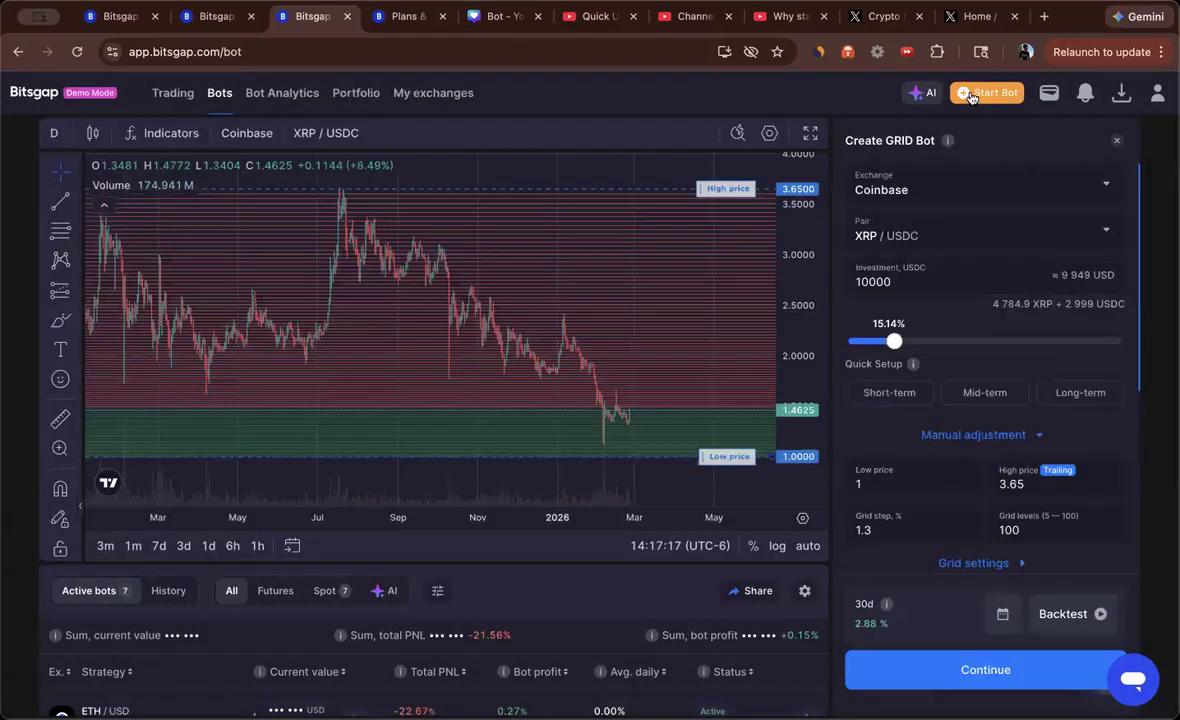
pyautogui.click(975, 92)
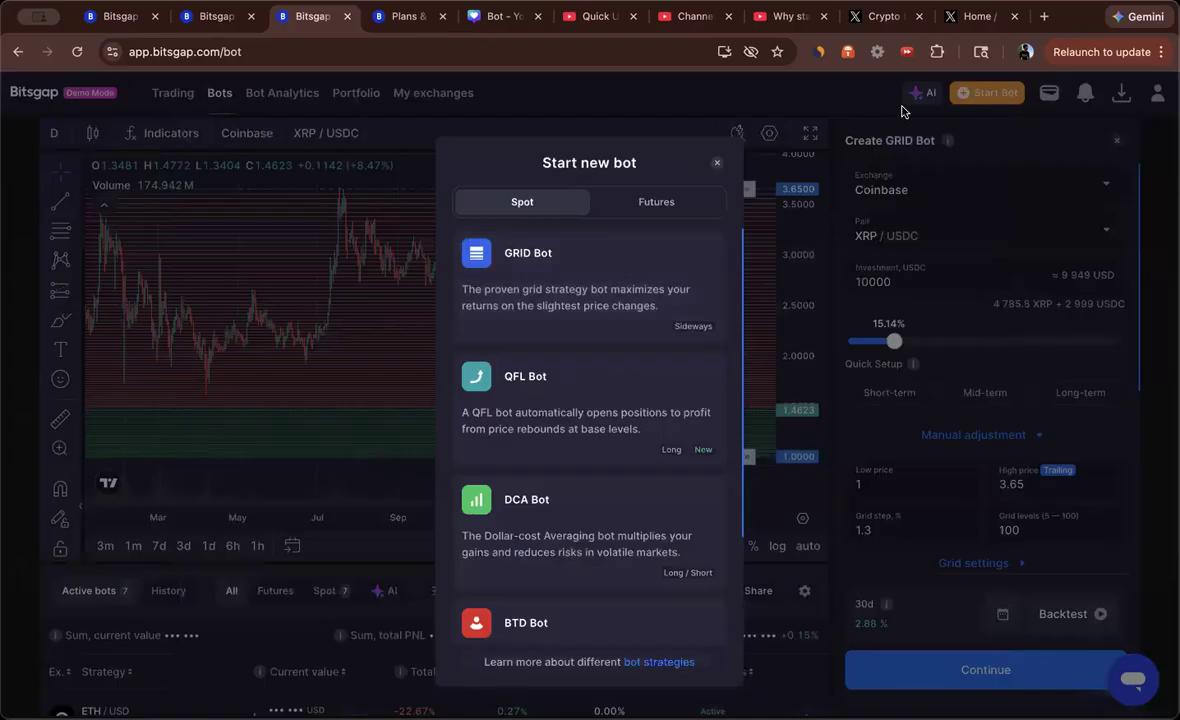
pyautogui.click(591, 273)
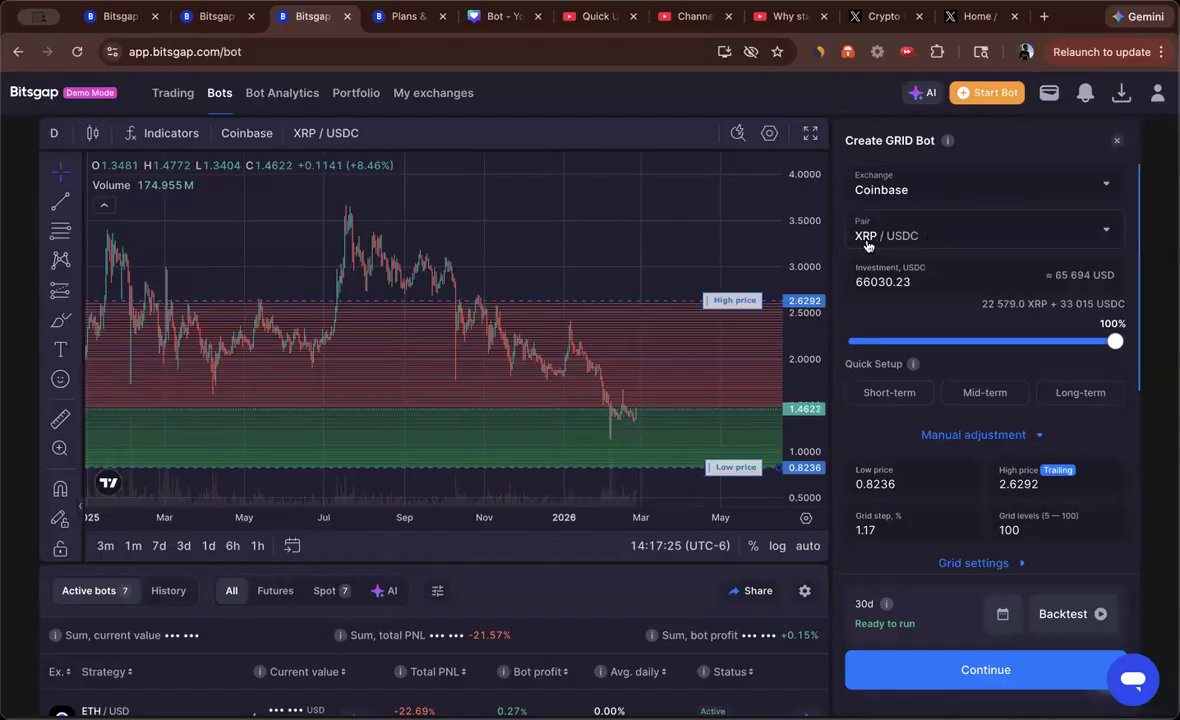
pyautogui.click(851, 283)
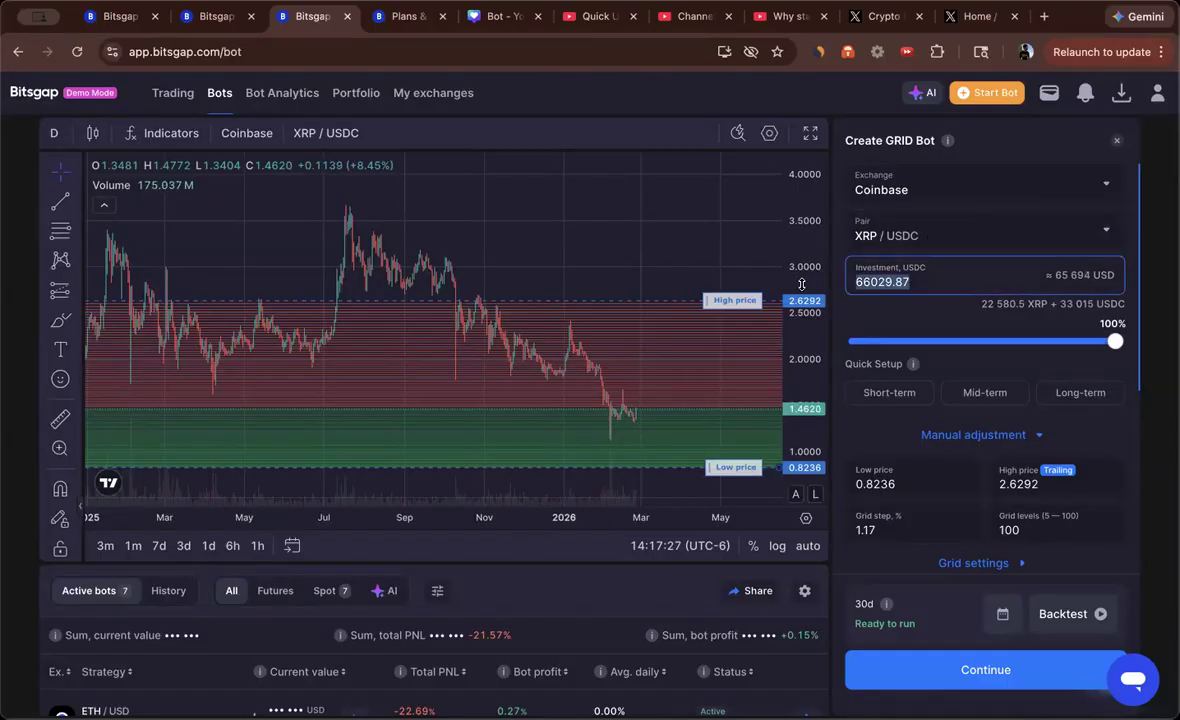
pyautogui.write('10000')
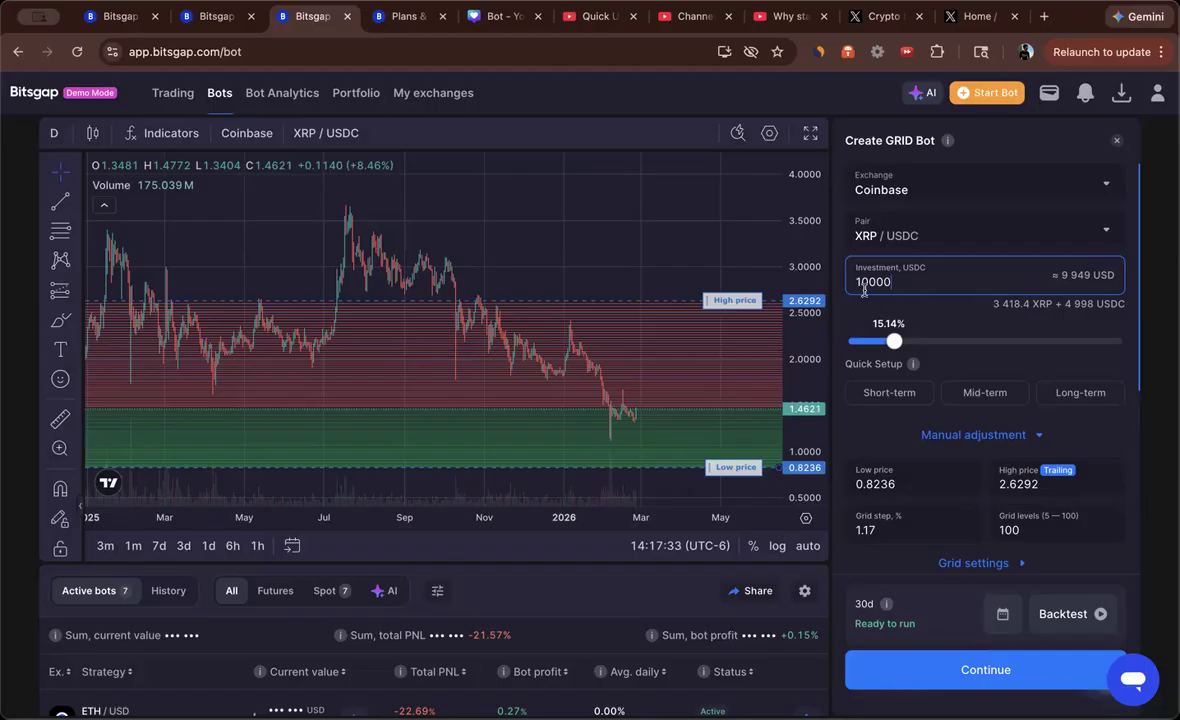
# - Set the XRP / USDC chart's candle interval to 12 hours
pyautogui.moveTo(808, 258); pyautogui.dragTo(805, 368)
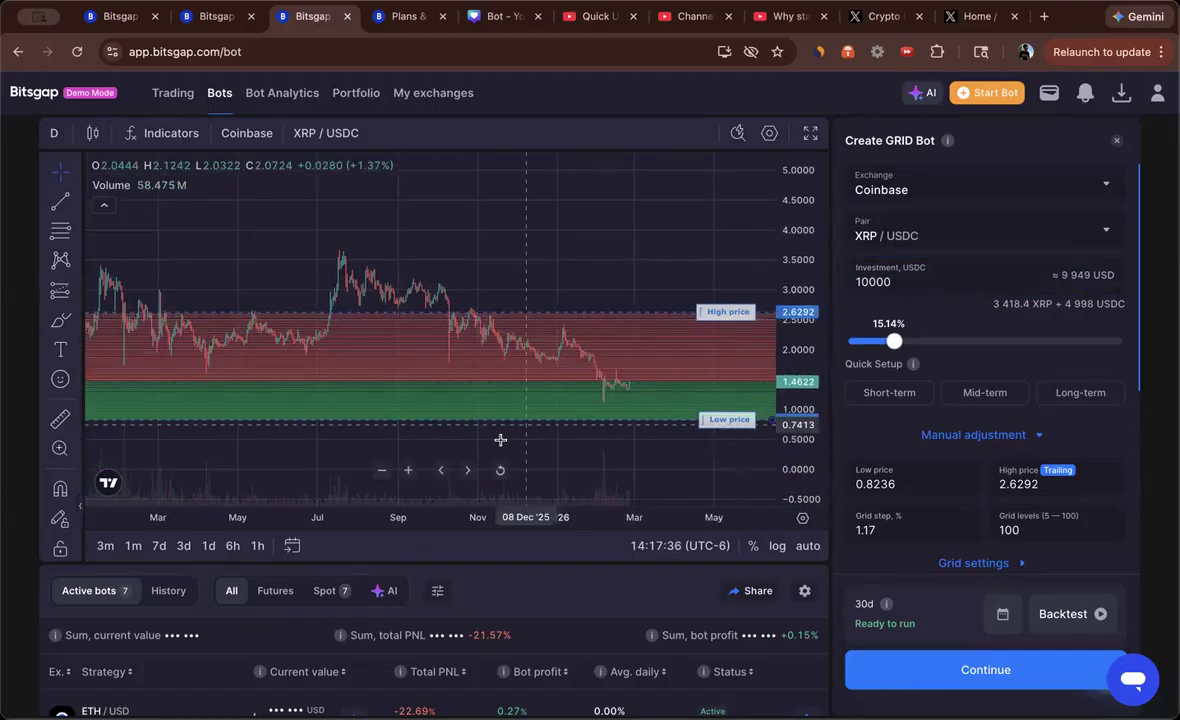
pyautogui.moveTo(372, 518); pyautogui.dragTo(484, 512)
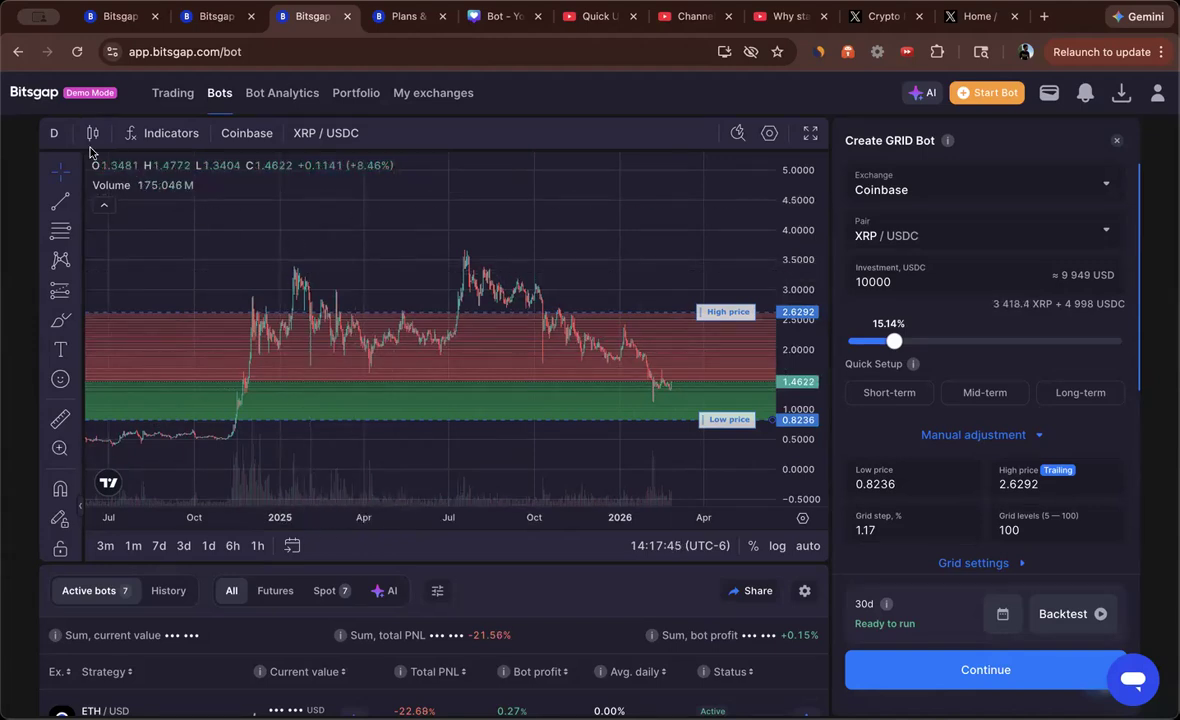
pyautogui.click(54, 135)
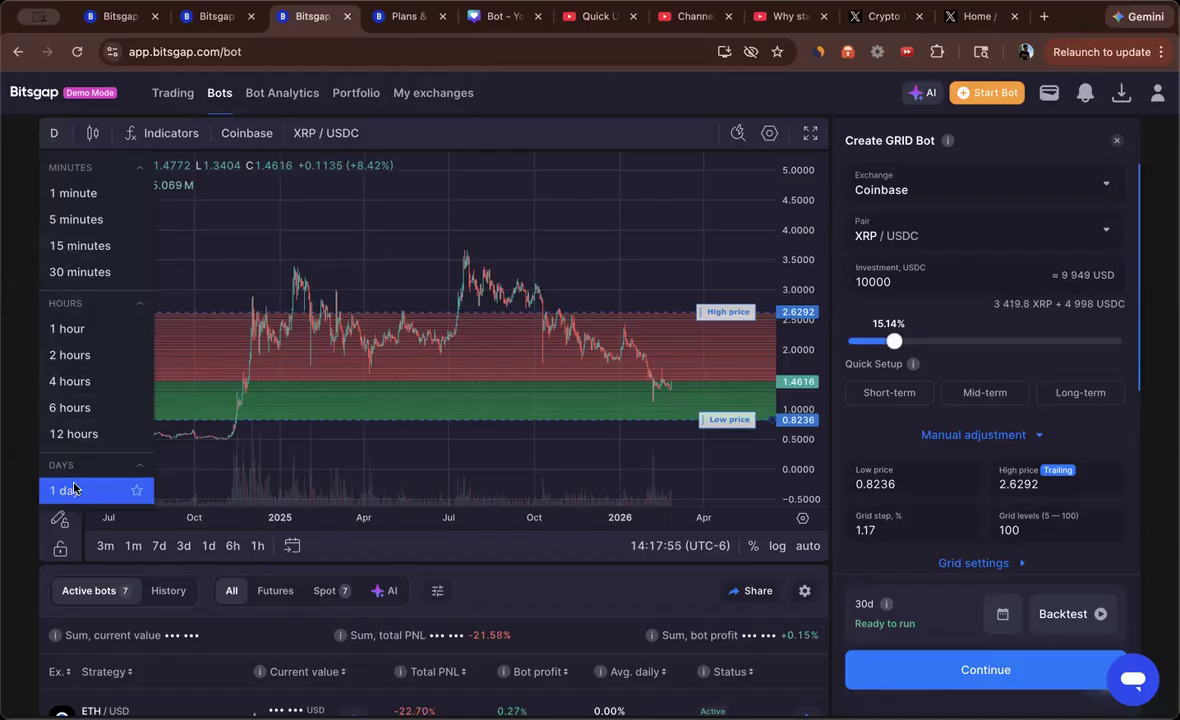
pyautogui.click(80, 433)
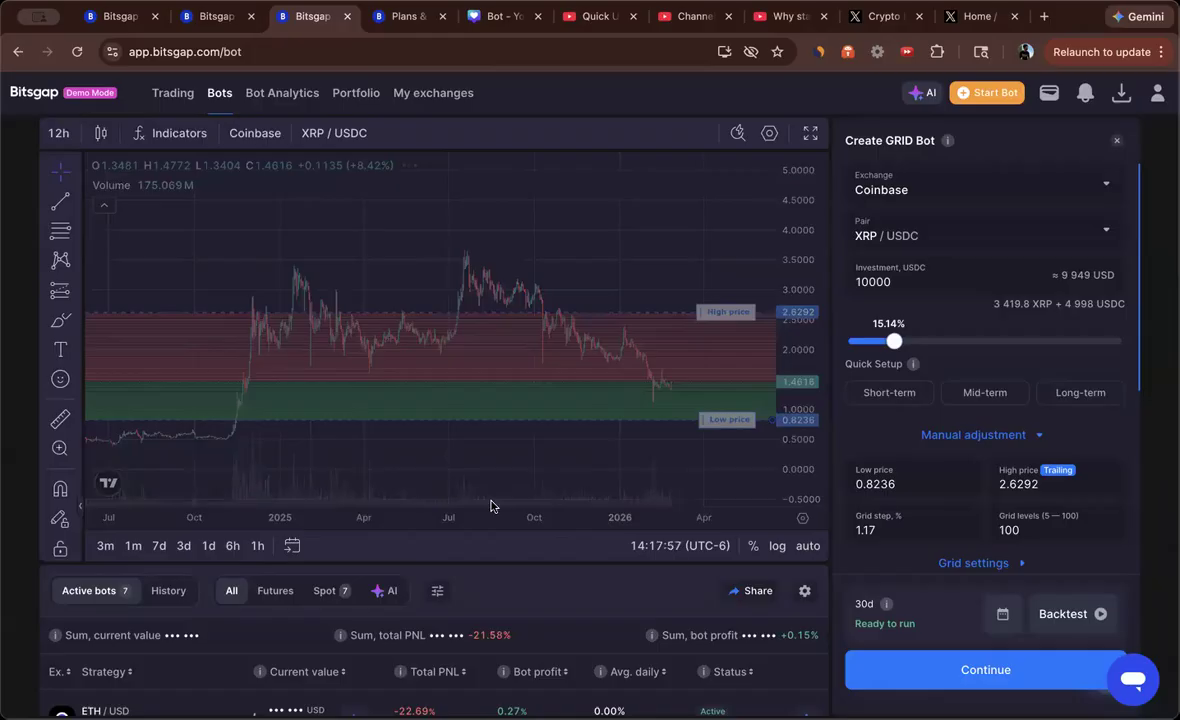
# - Move the grid's high price line to 3.6596 and its low price line to 1.001 on the chart
pyautogui.scroll(5, 461, 472)
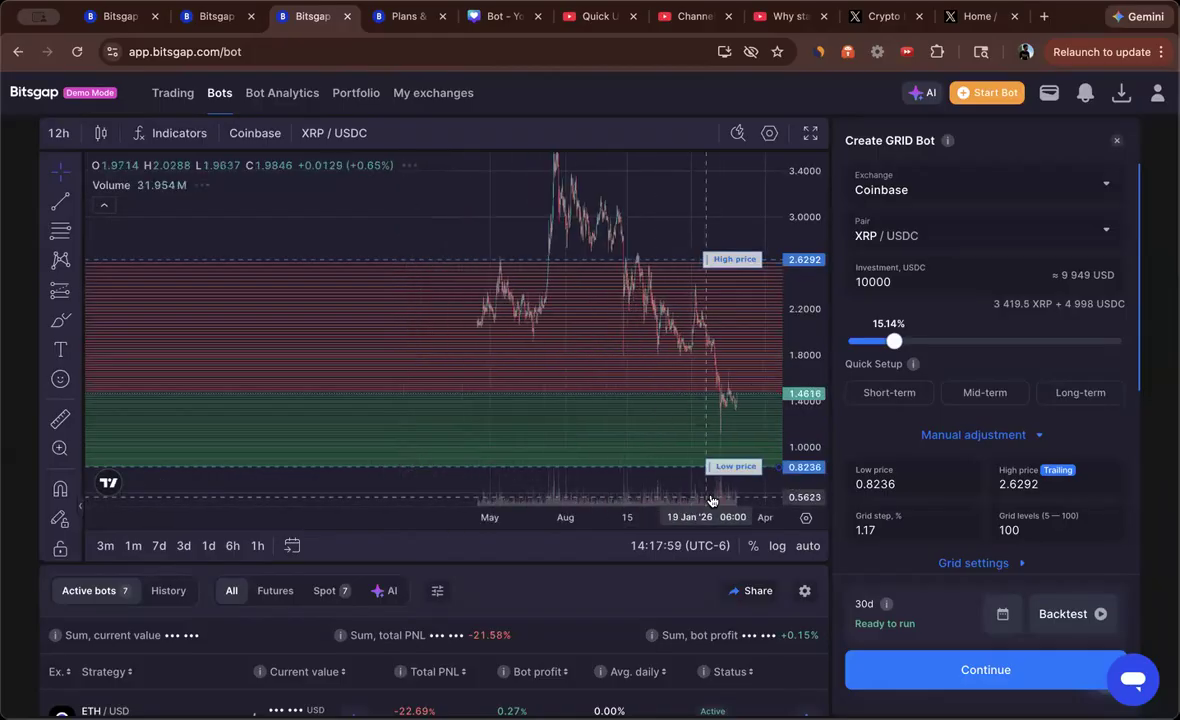
pyautogui.moveTo(808, 345); pyautogui.dragTo(807, 370)
pyautogui.scroll(-5, 595, 422)
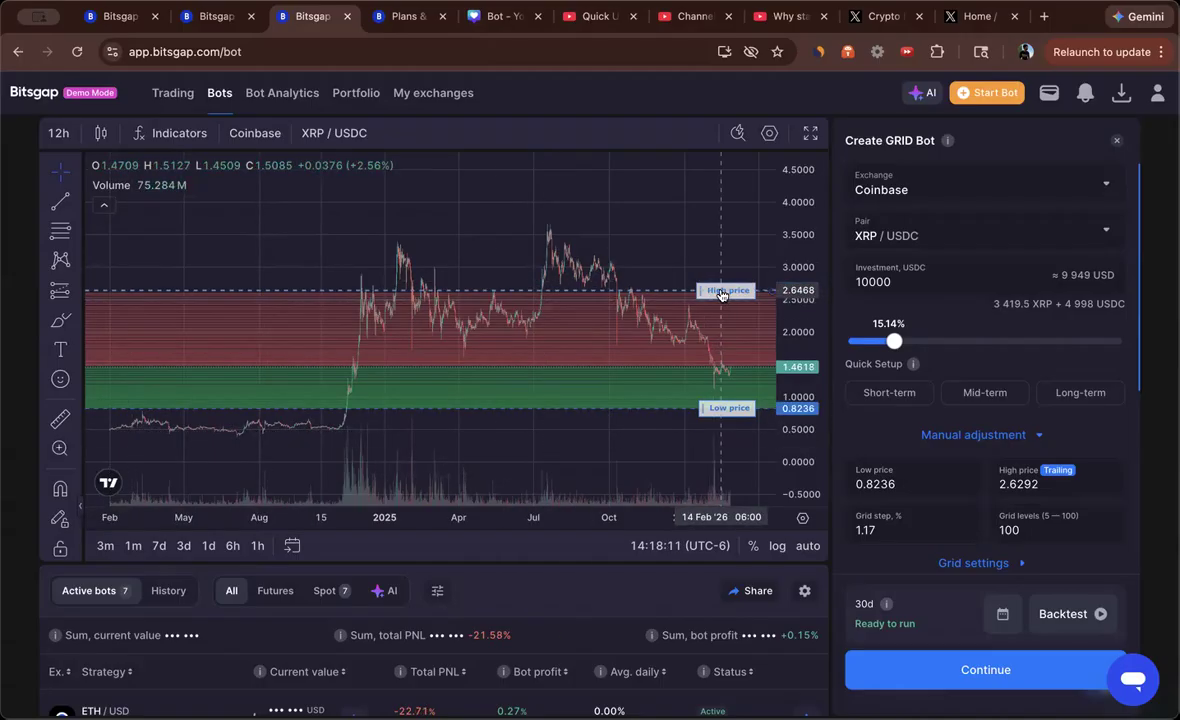
pyautogui.moveTo(721, 287); pyautogui.dragTo(709, 225)
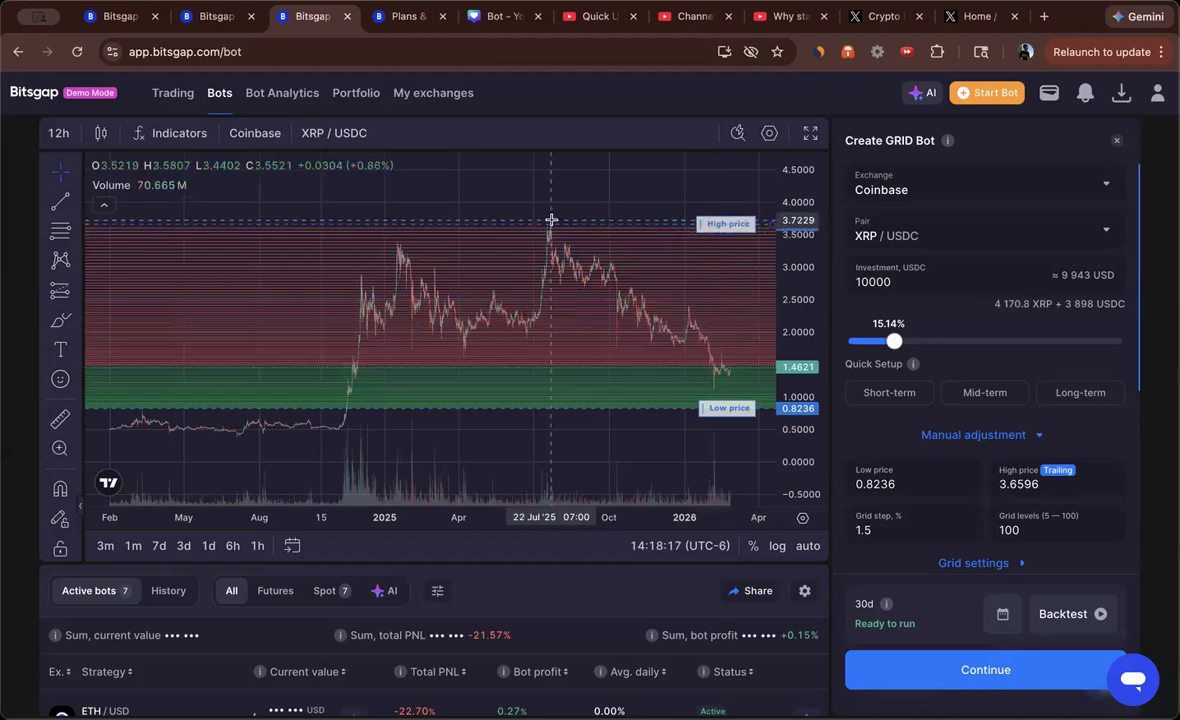
pyautogui.moveTo(727, 410); pyautogui.dragTo(727, 431)
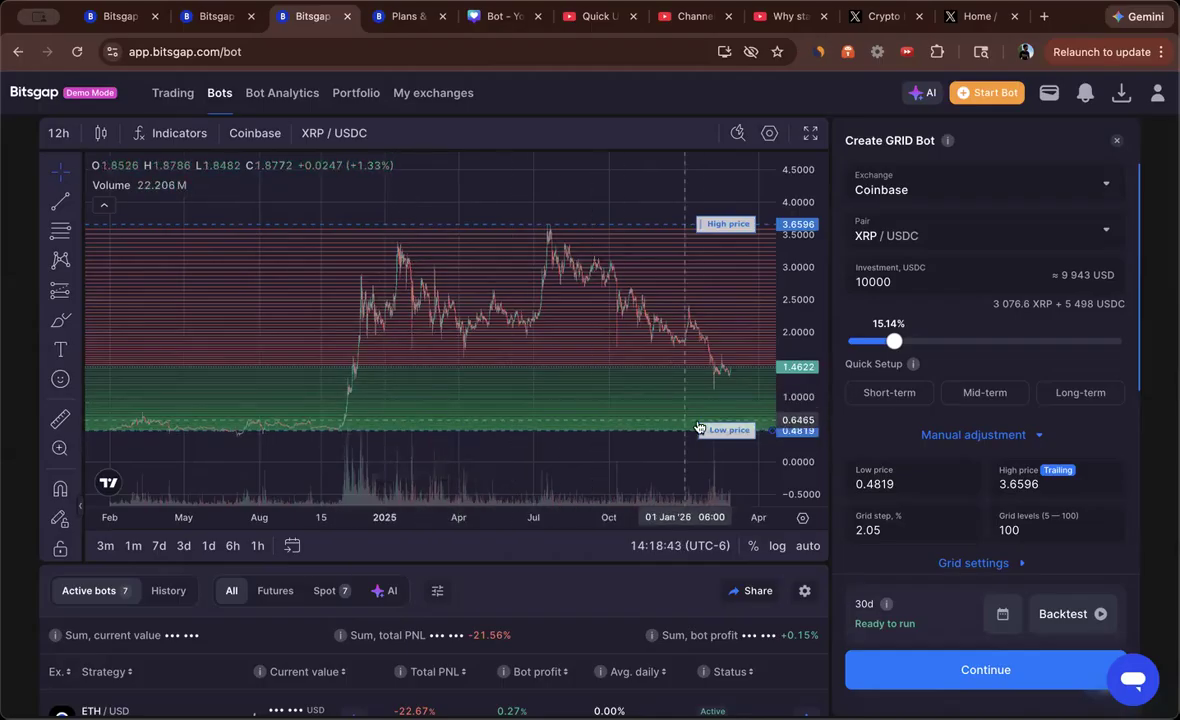
pyautogui.moveTo(727, 429); pyautogui.dragTo(733, 396)
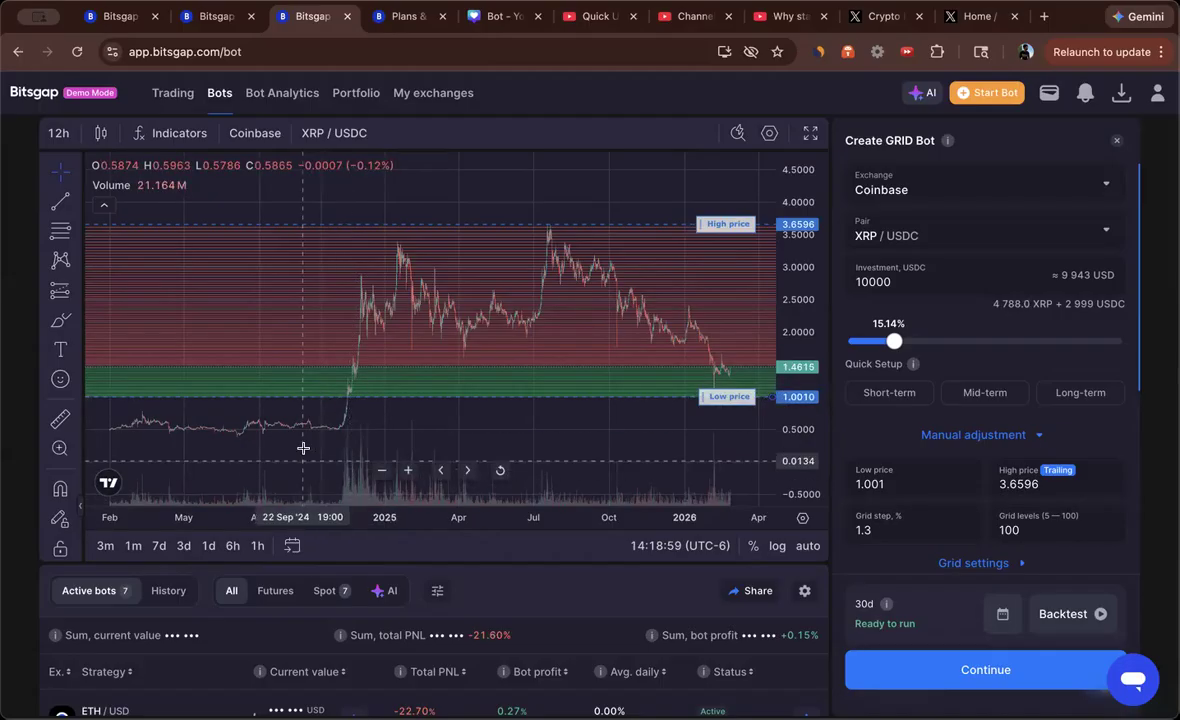
# - Examine the XRP / USDC price history against the grid range, from early 2024 to the latest candles
pyautogui.hscroll(-3, 387, 425)
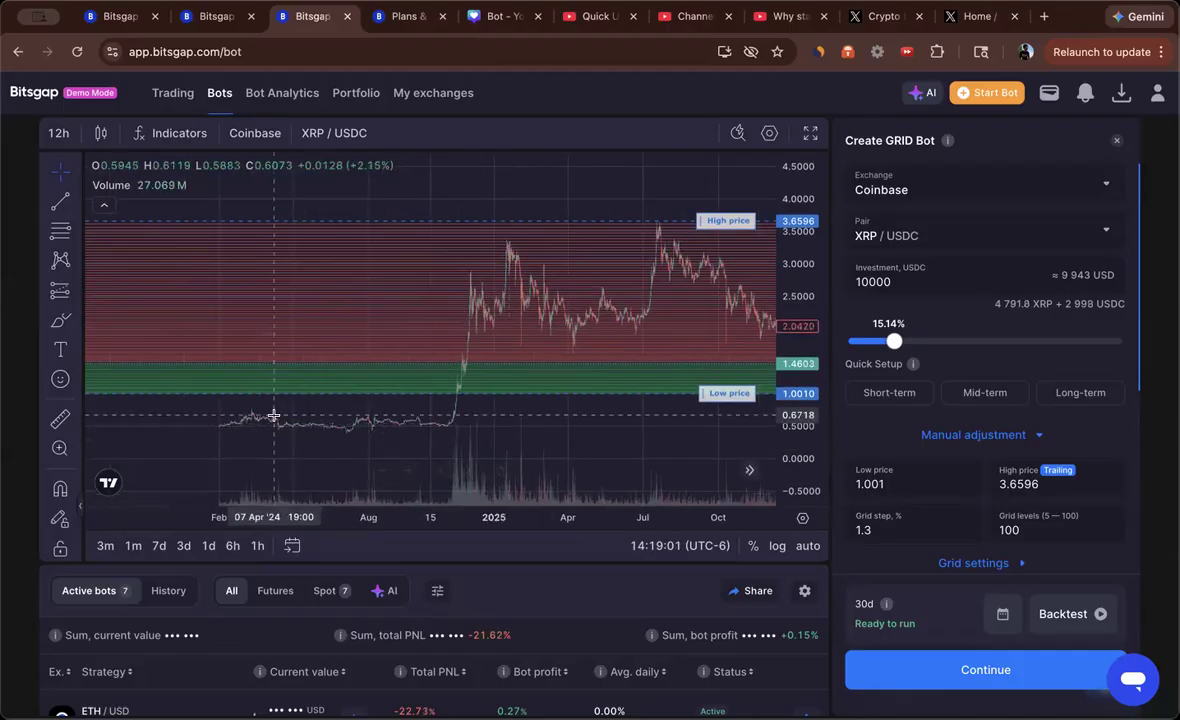
pyautogui.hscroll(-2, 300, 408)
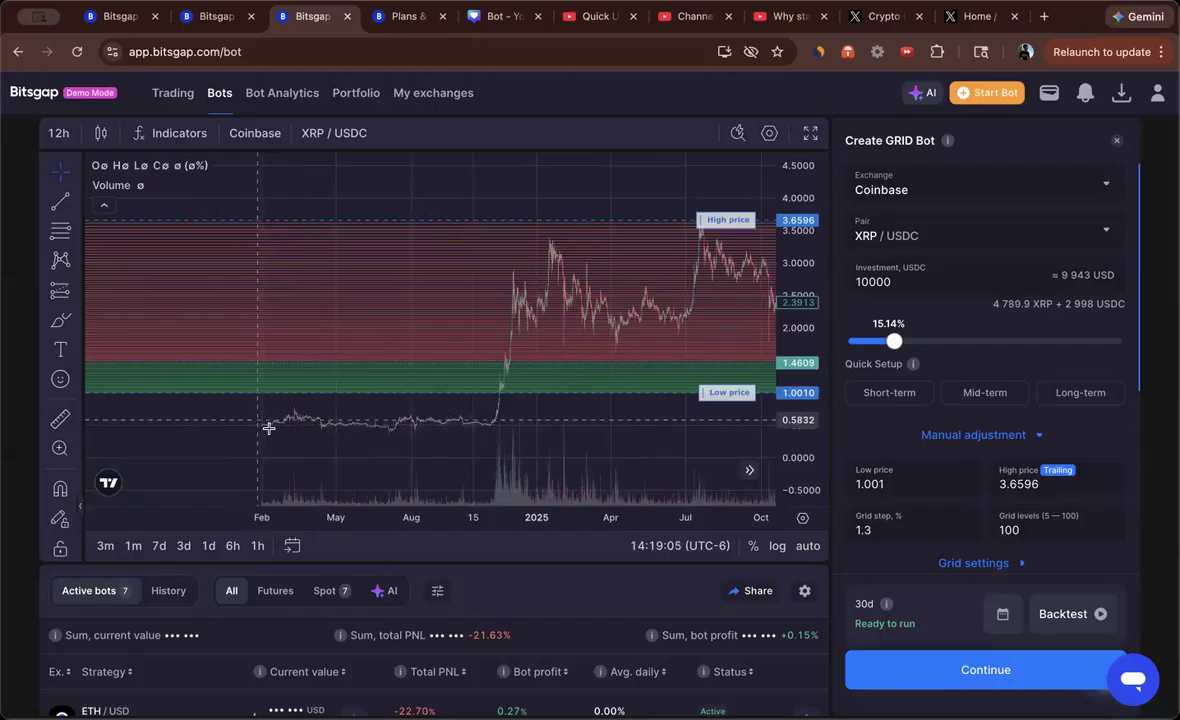
pyautogui.moveTo(363, 400); pyautogui.dragTo(260, 407)
pyautogui.moveTo(455, 437); pyautogui.dragTo(421, 419)
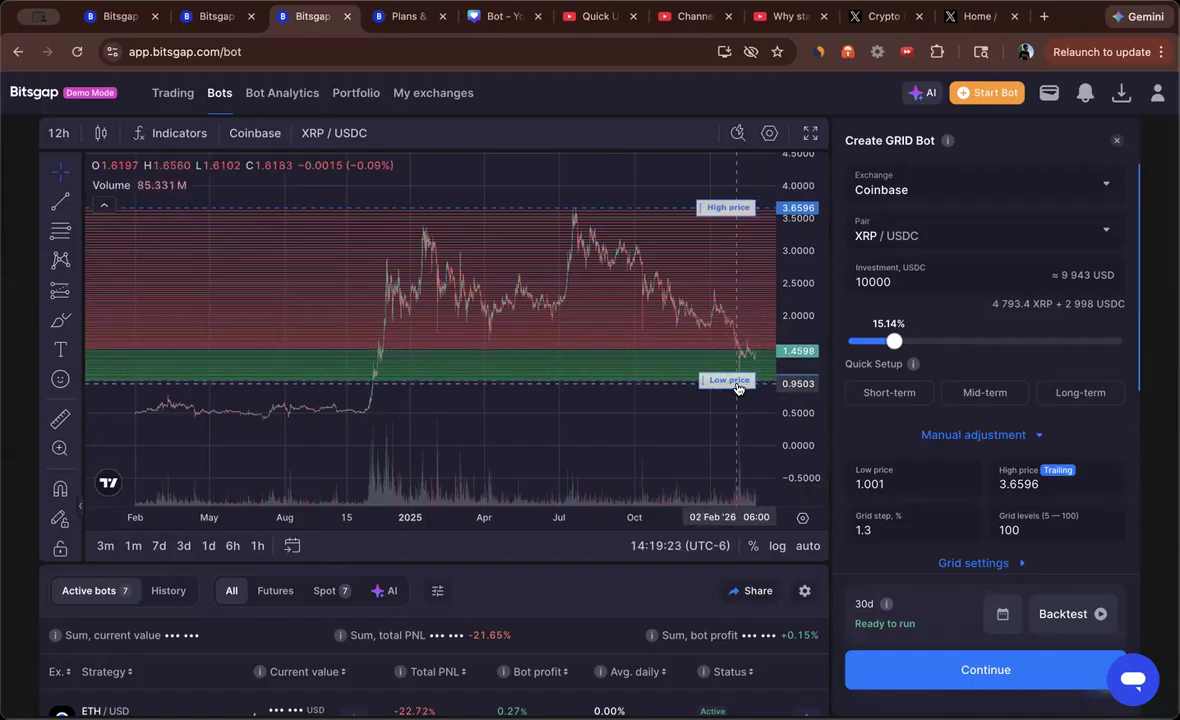
pyautogui.moveTo(746, 402); pyautogui.dragTo(707, 405)
pyautogui.moveTo(785, 432); pyautogui.dragTo(788, 354)
pyautogui.moveTo(618, 463); pyautogui.dragTo(588, 496)
pyautogui.moveTo(733, 272); pyautogui.dragTo(669, 295)
pyautogui.moveTo(797, 288); pyautogui.dragTo(796, 261)
pyautogui.moveTo(696, 314); pyautogui.dragTo(699, 316)
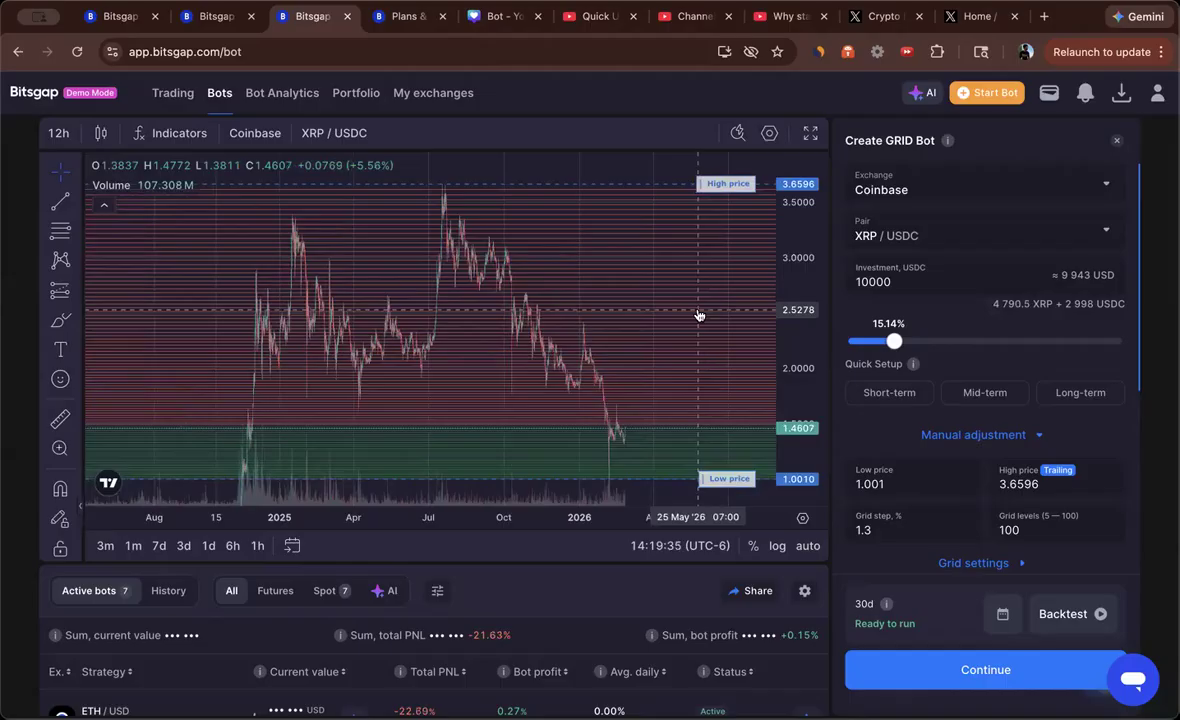
pyautogui.moveTo(799, 281); pyautogui.dragTo(790, 319)
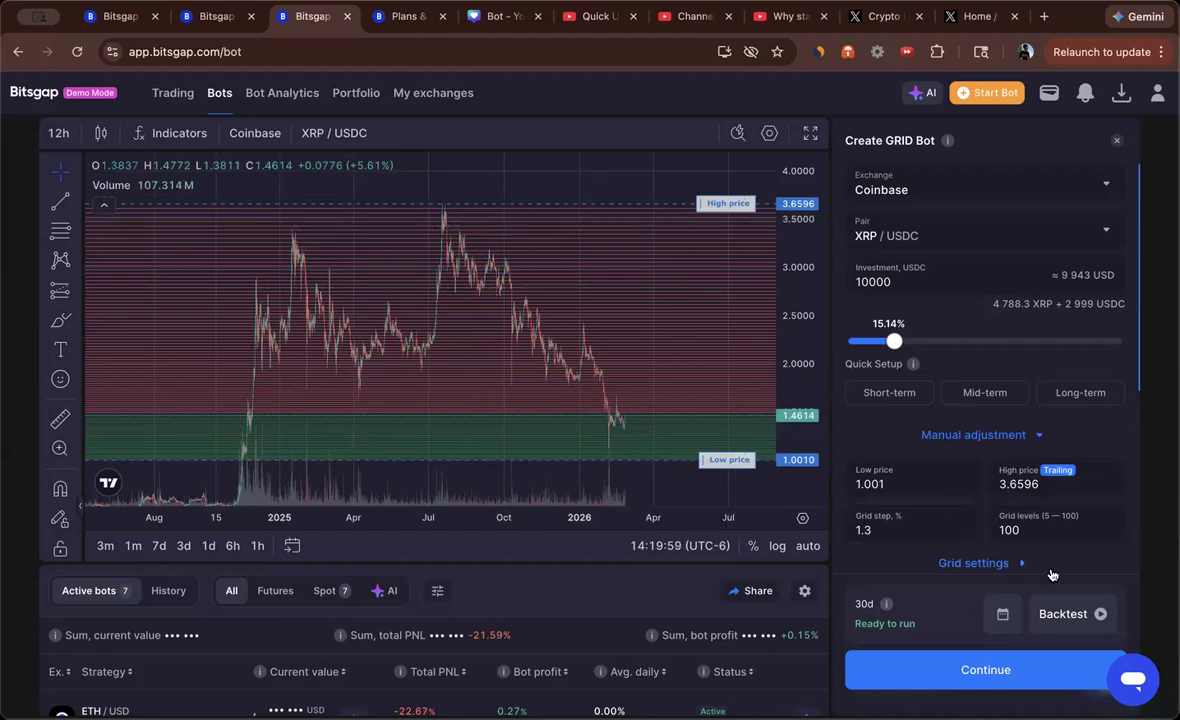
# - Set the backtest period to 365 days, covering 26.02.2025 – 25.02.2026
pyautogui.click(1003, 615)
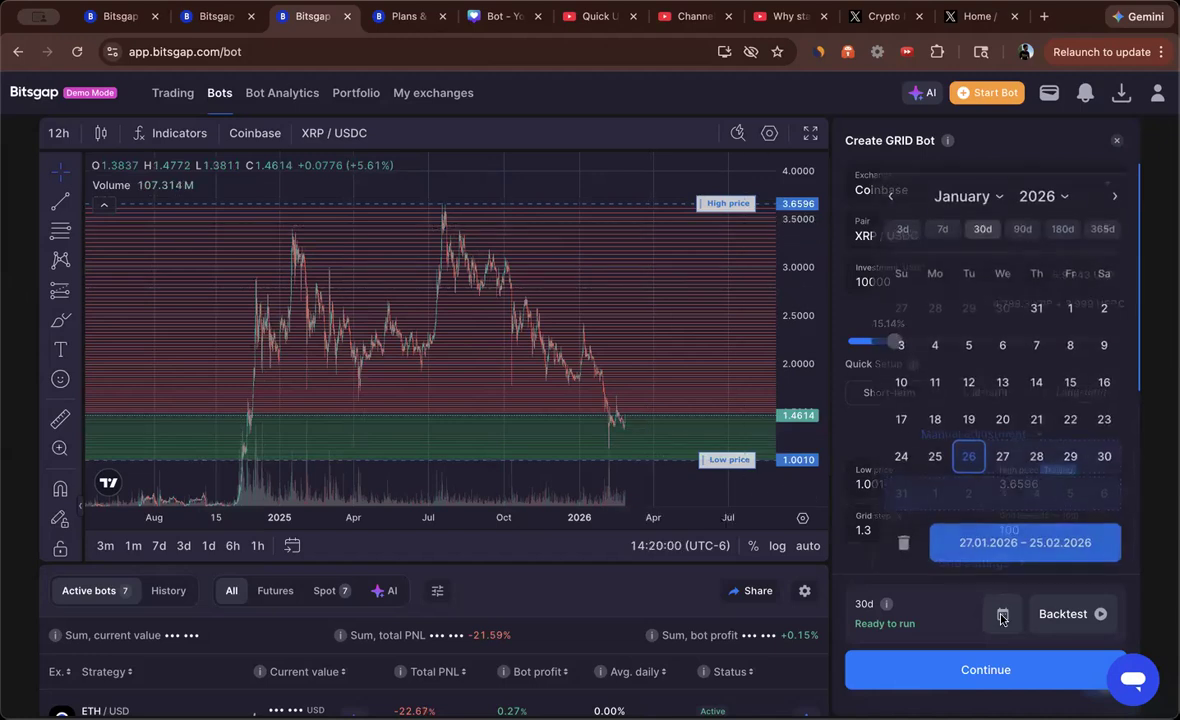
pyautogui.click(1104, 222)
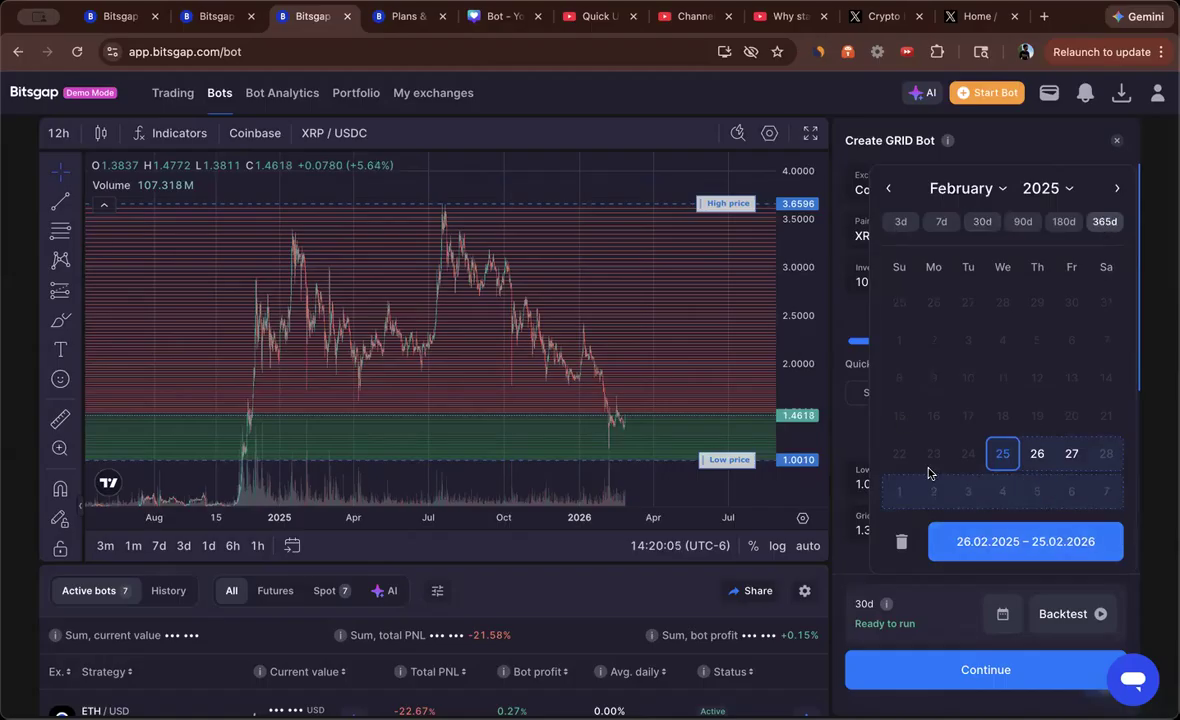
pyautogui.click(1010, 548)
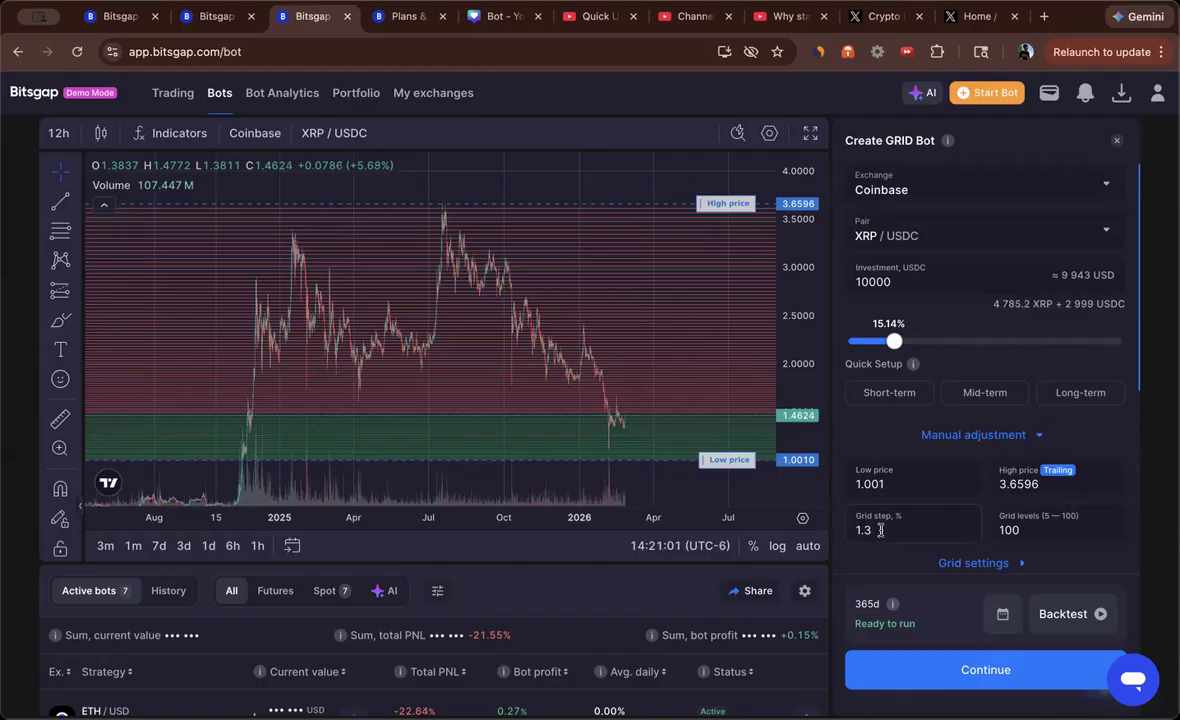
# - Review the grid levels and the Trailing Up and Pump Protection explanations, and turn Pump Protection off
pyautogui.click(1035, 530)
pyautogui.doubleClick(1040, 532)
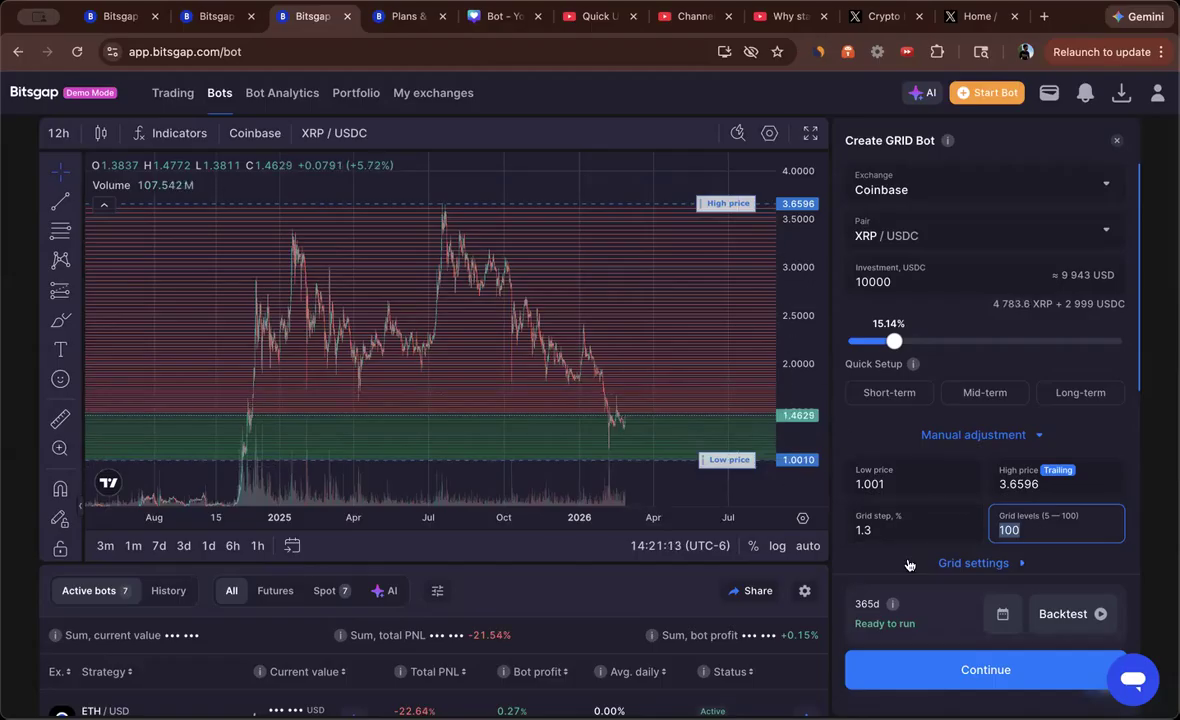
pyautogui.scroll(-4, 909, 566)
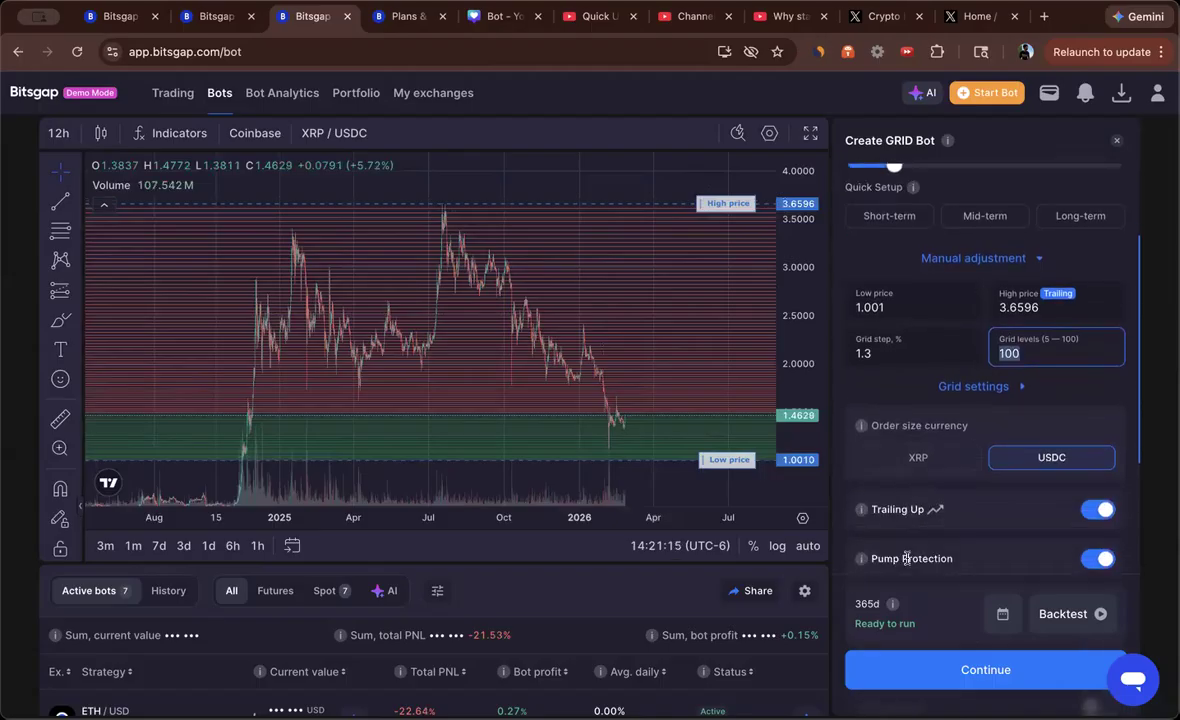
pyautogui.scroll(-1, 915, 371)
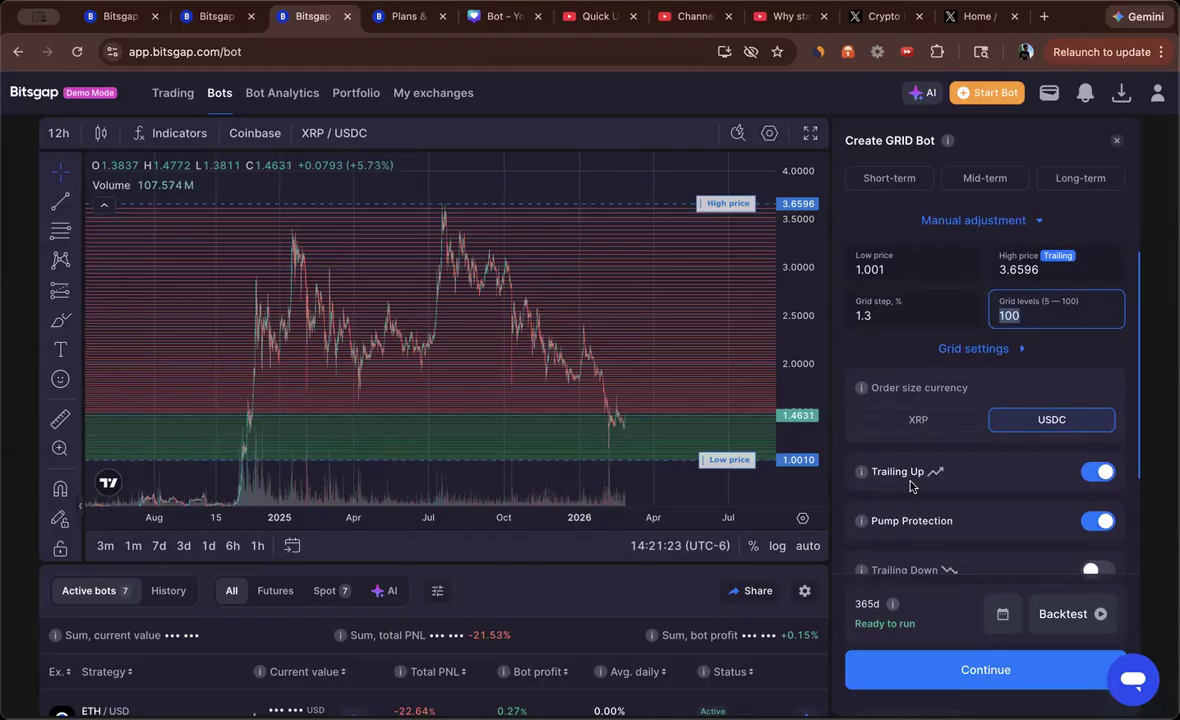
pyautogui.click(861, 474)
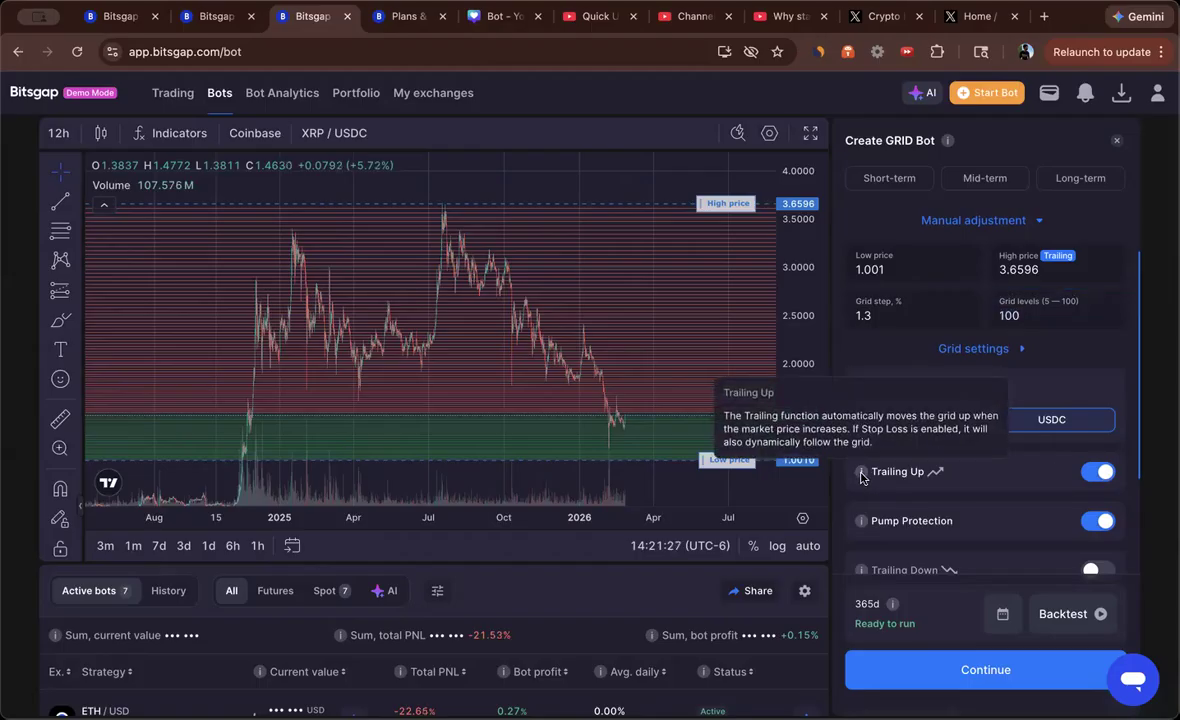
pyautogui.scroll(-1, 972, 481)
pyautogui.moveTo(856, 514)
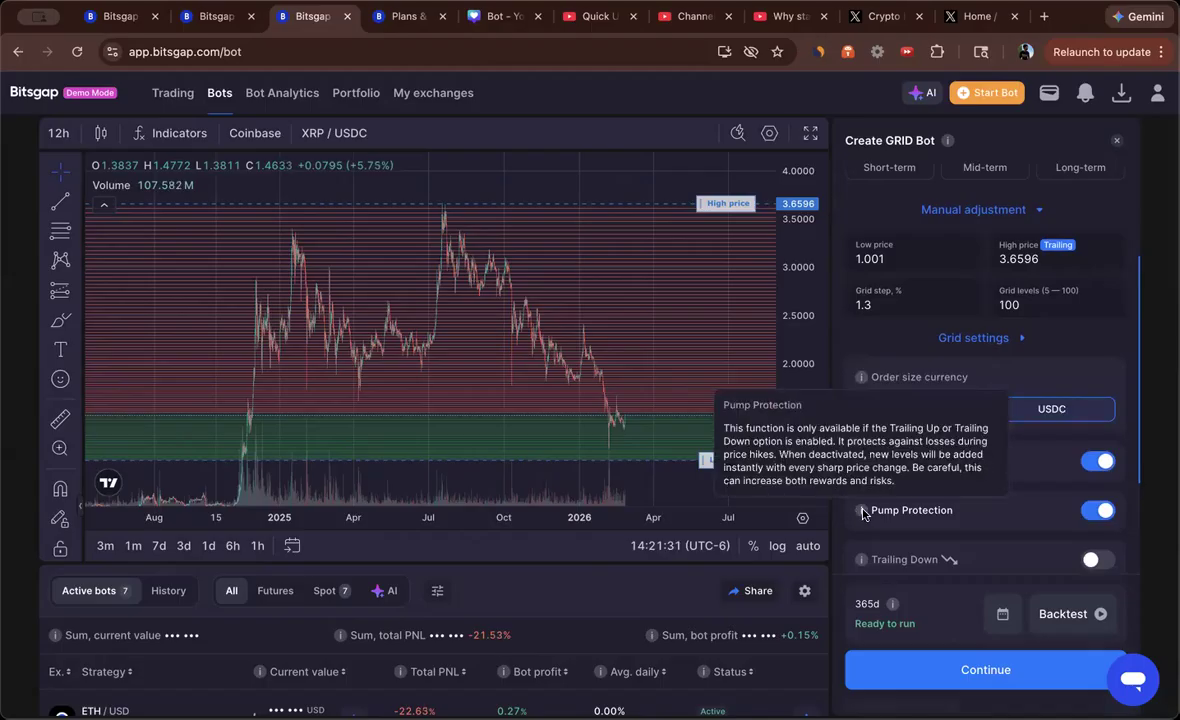
pyautogui.click(1105, 511)
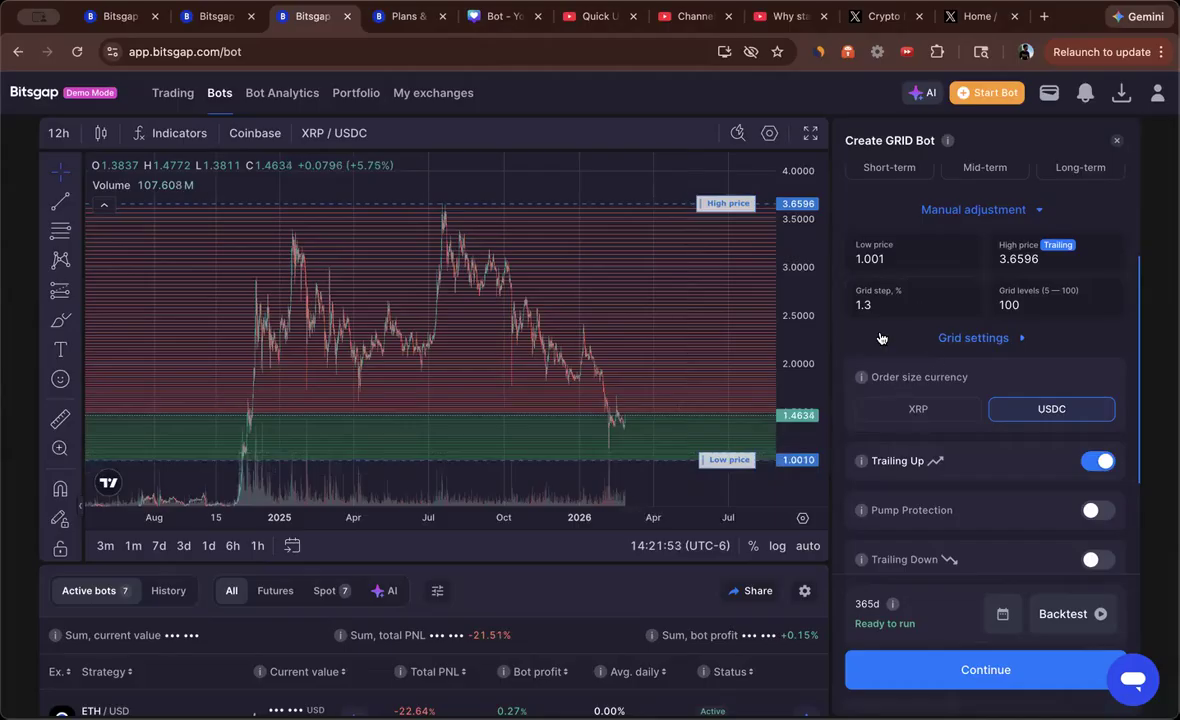
# - Turn on Trailing Down for the XRP / USDC grid bot and set Stop Trailing Down to 0.50
pyautogui.scroll(-4, 902, 397)
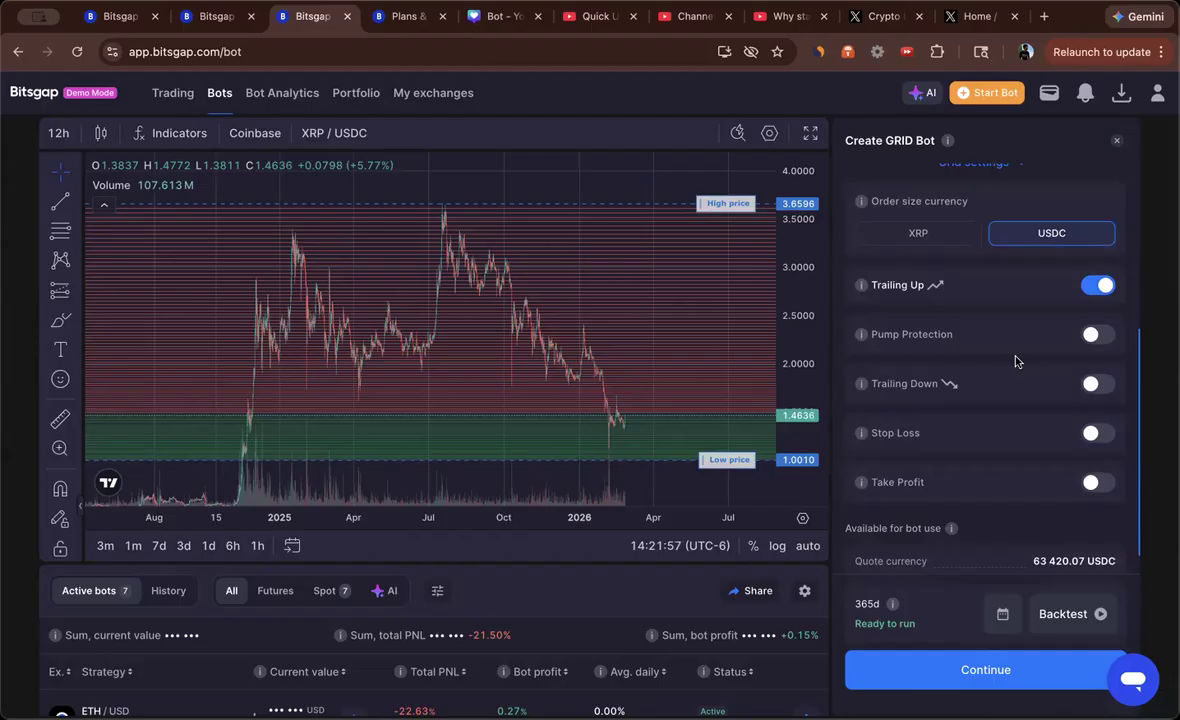
pyautogui.scroll(-1, 1020, 358)
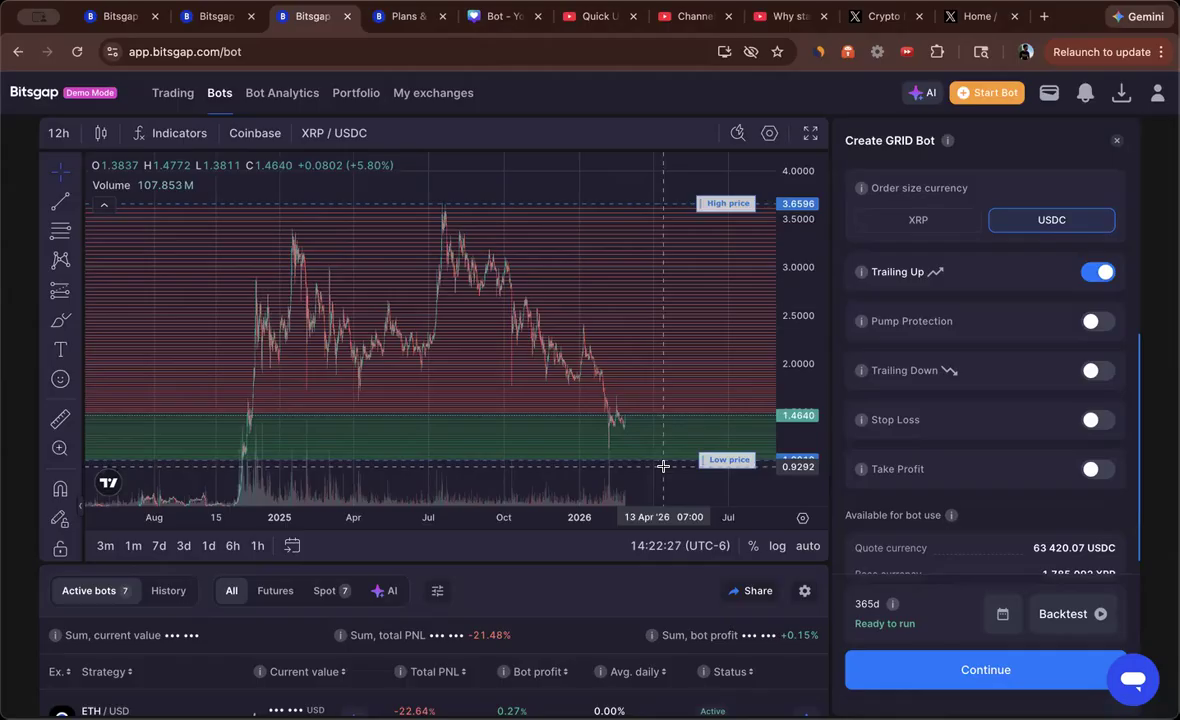
pyautogui.click(1095, 371)
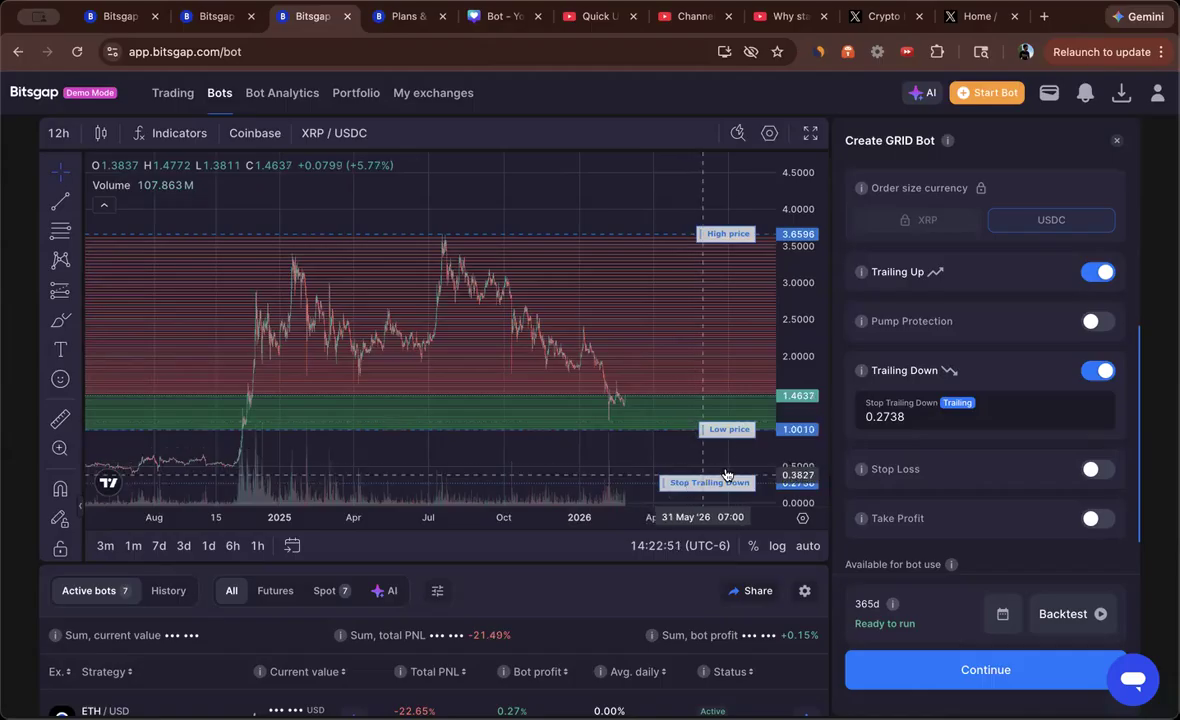
pyautogui.moveTo(876, 416); pyautogui.dragTo(923, 418)
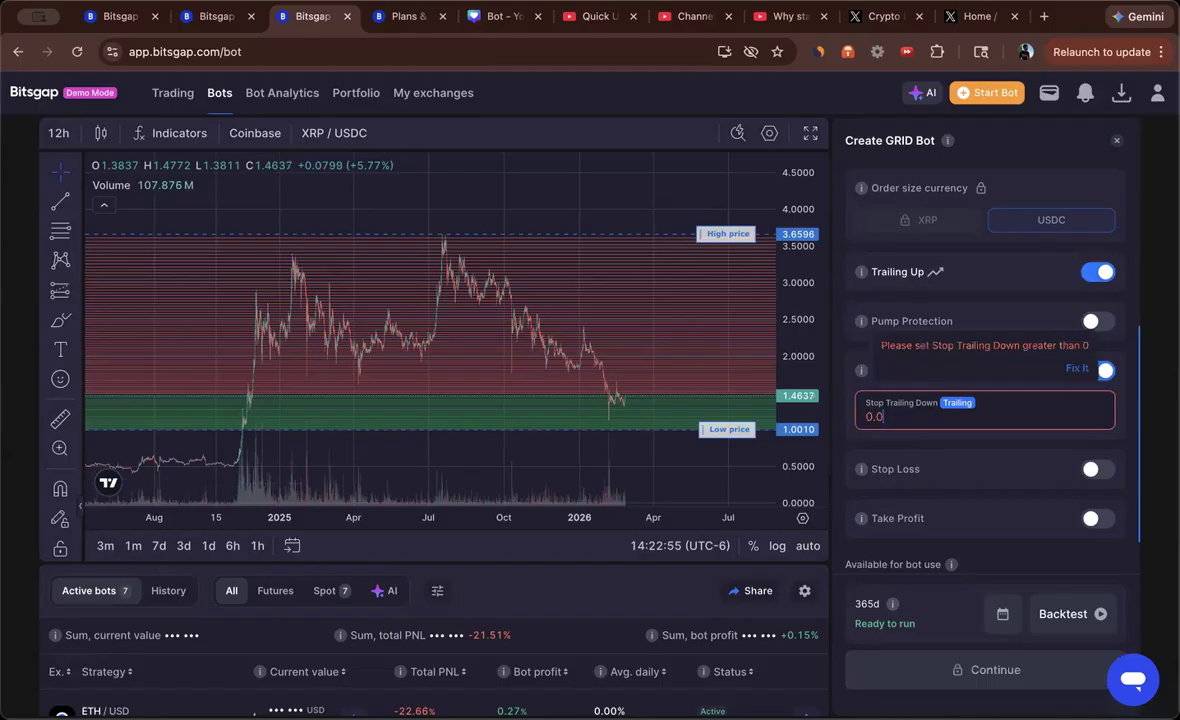
pyautogui.write('50')
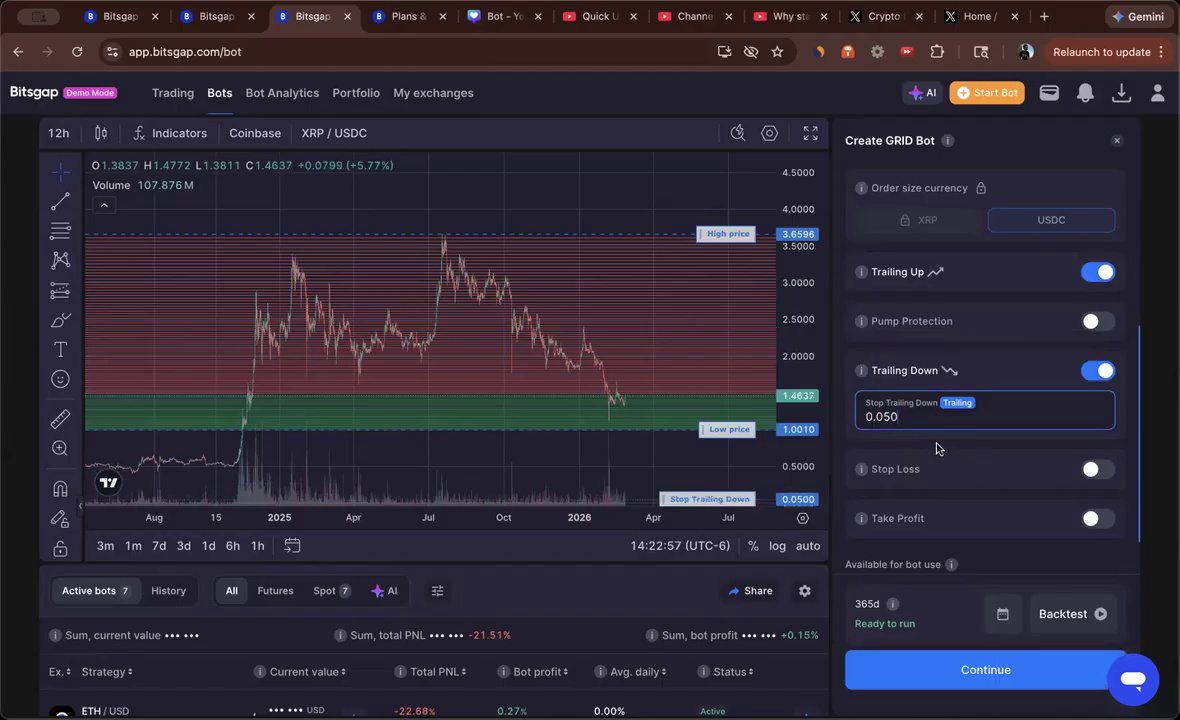
pyautogui.press('BackSpace')
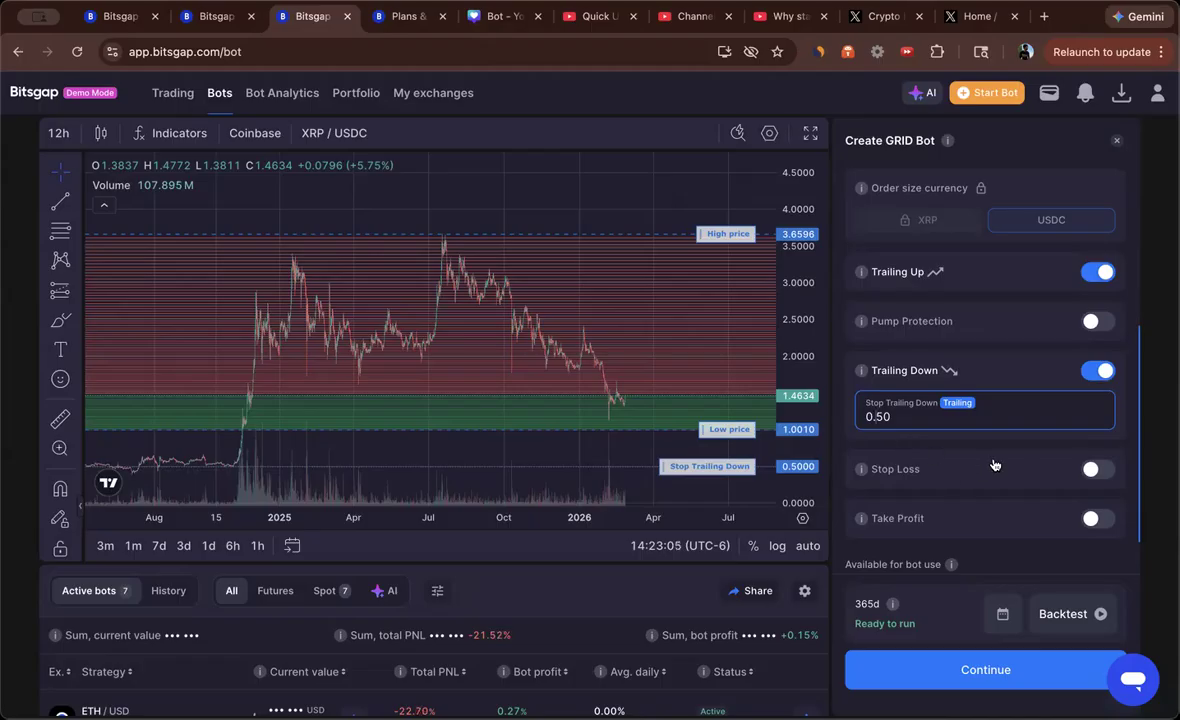
pyautogui.scroll(-1, 995, 466)
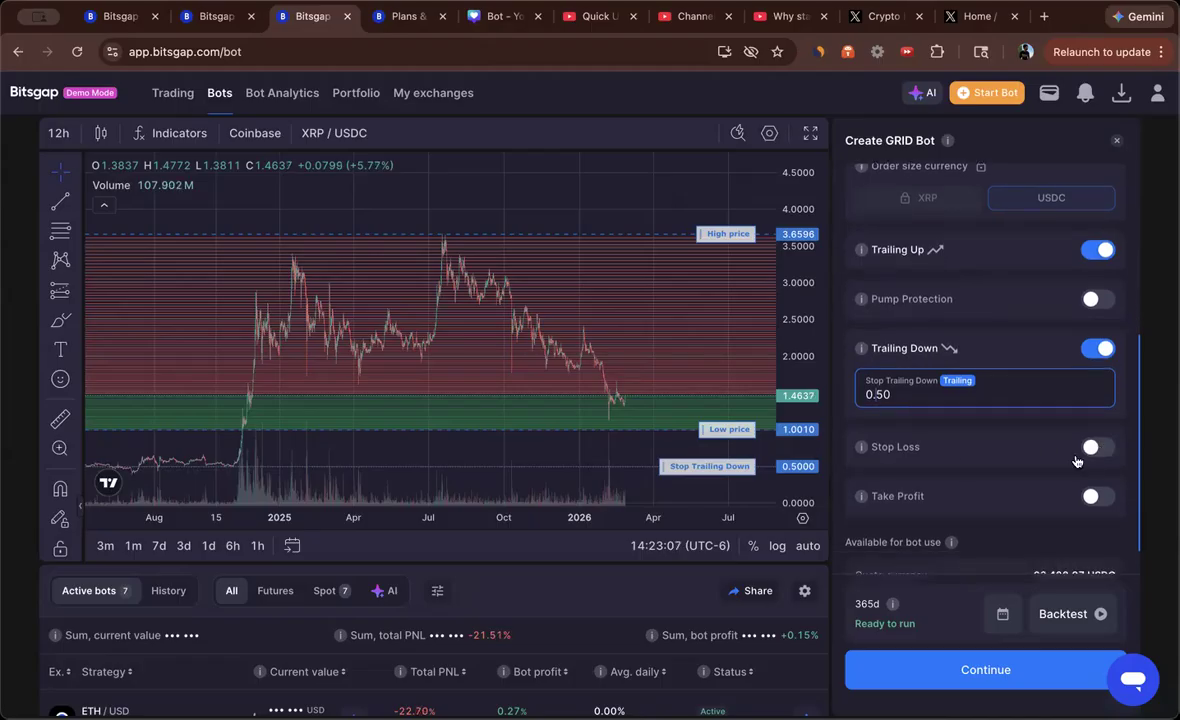
pyautogui.scroll(-3, 1037, 517)
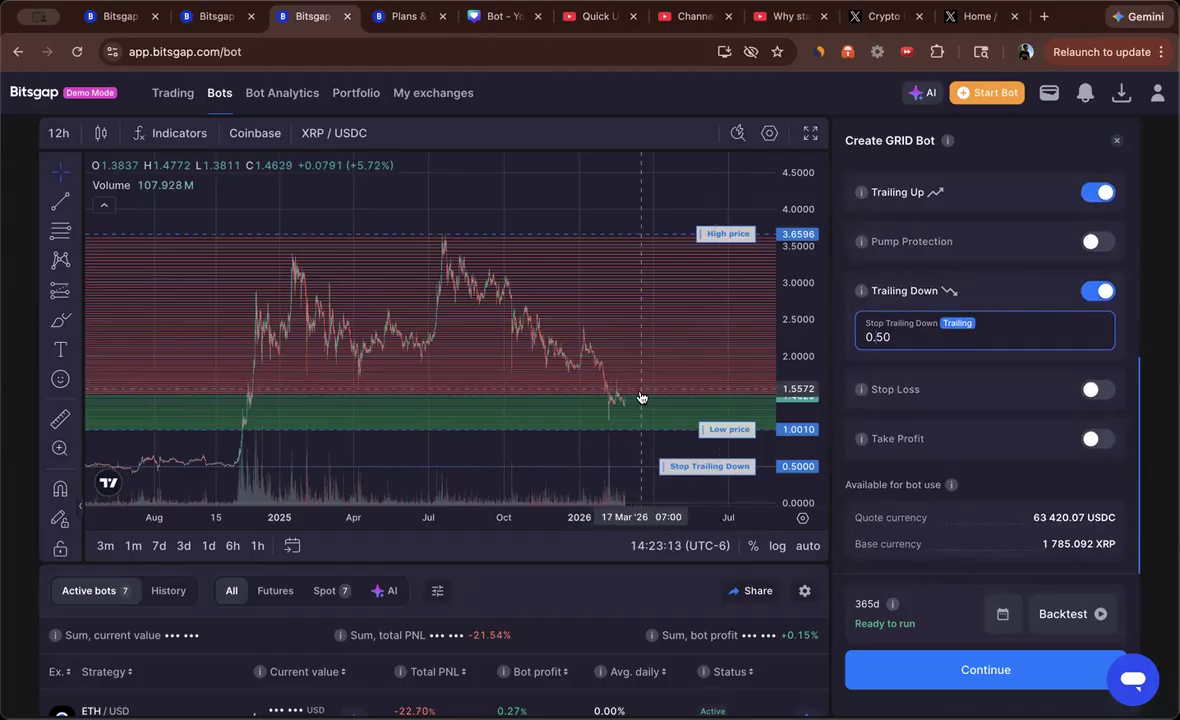
# - Examine the grid lines and the no-trading zone around the current XRP / USDC price on the chart
pyautogui.scroll(5, 640, 400)
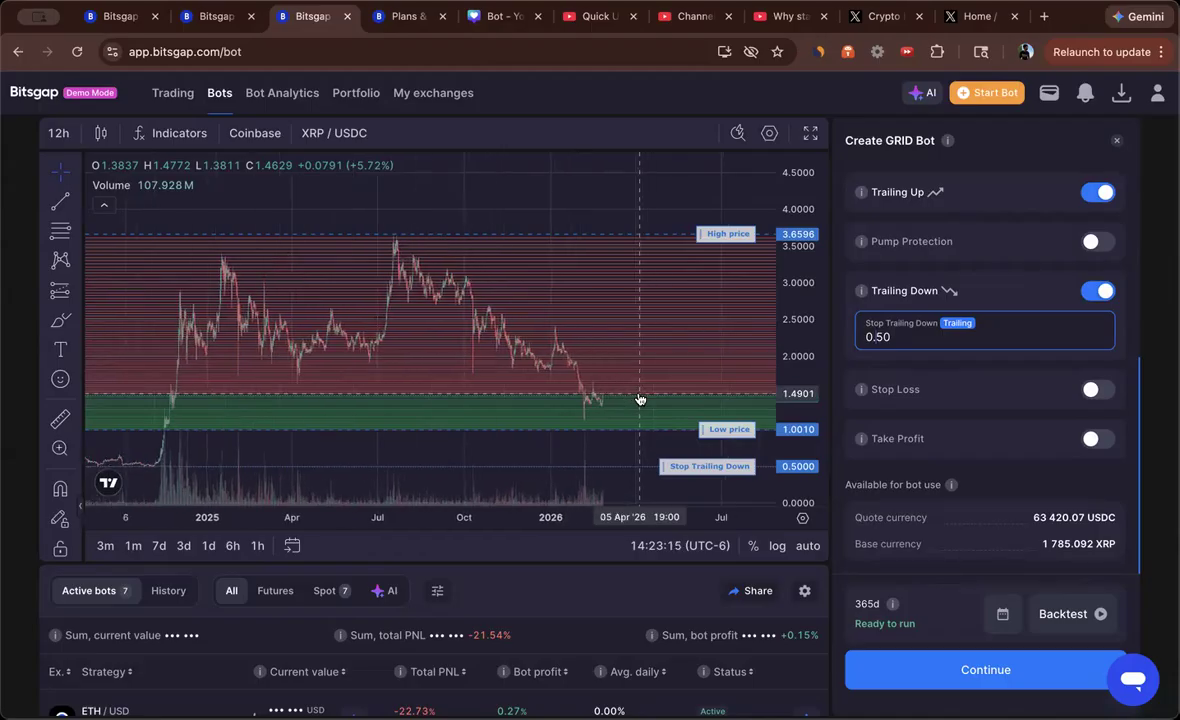
pyautogui.scroll(4, 636, 400)
pyautogui.scroll(3, 632, 402)
pyautogui.moveTo(805, 372); pyautogui.dragTo(802, 268)
pyautogui.moveTo(656, 392); pyautogui.dragTo(715, 333)
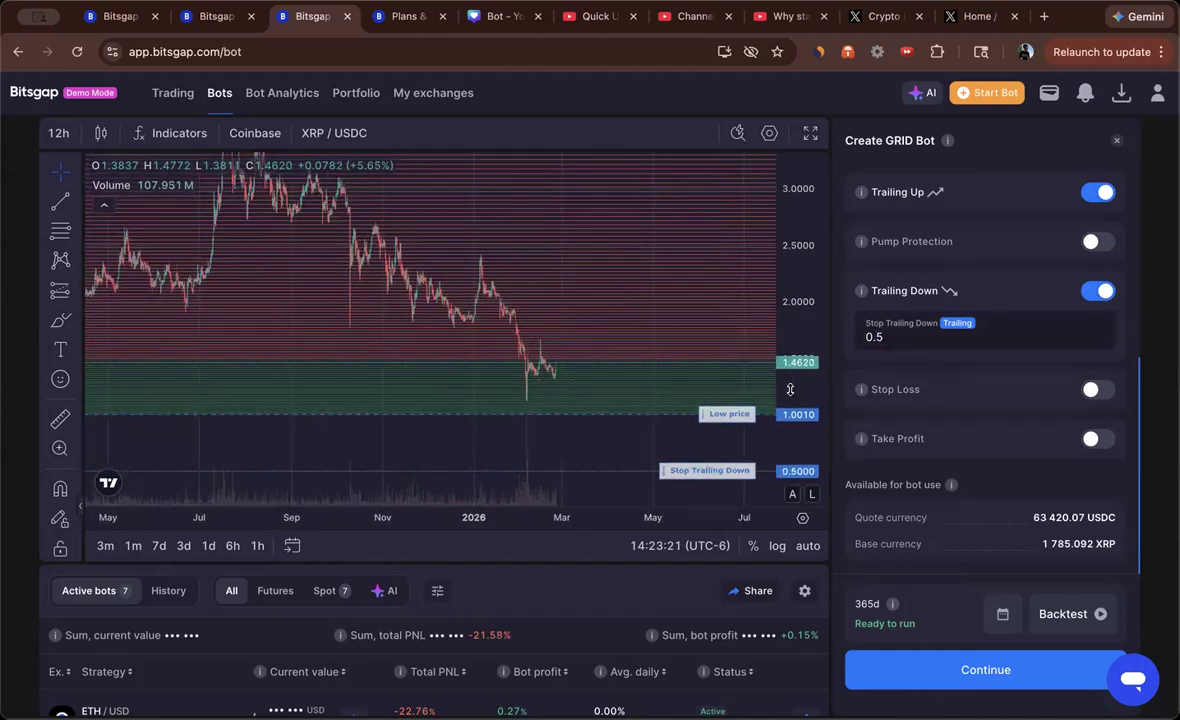
pyautogui.moveTo(790, 389); pyautogui.dragTo(789, 282)
pyautogui.moveTo(793, 428); pyautogui.dragTo(793, 293)
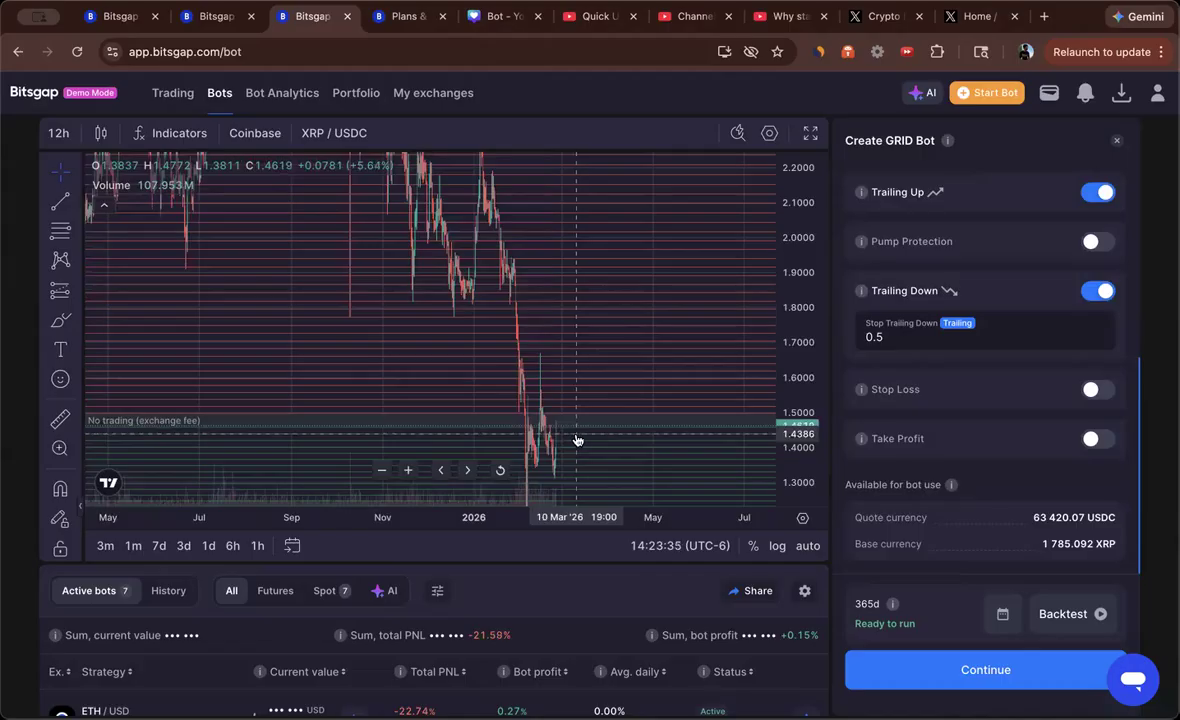
pyautogui.moveTo(788, 218); pyautogui.dragTo(788, 430)
pyautogui.moveTo(804, 273); pyautogui.dragTo(784, 317)
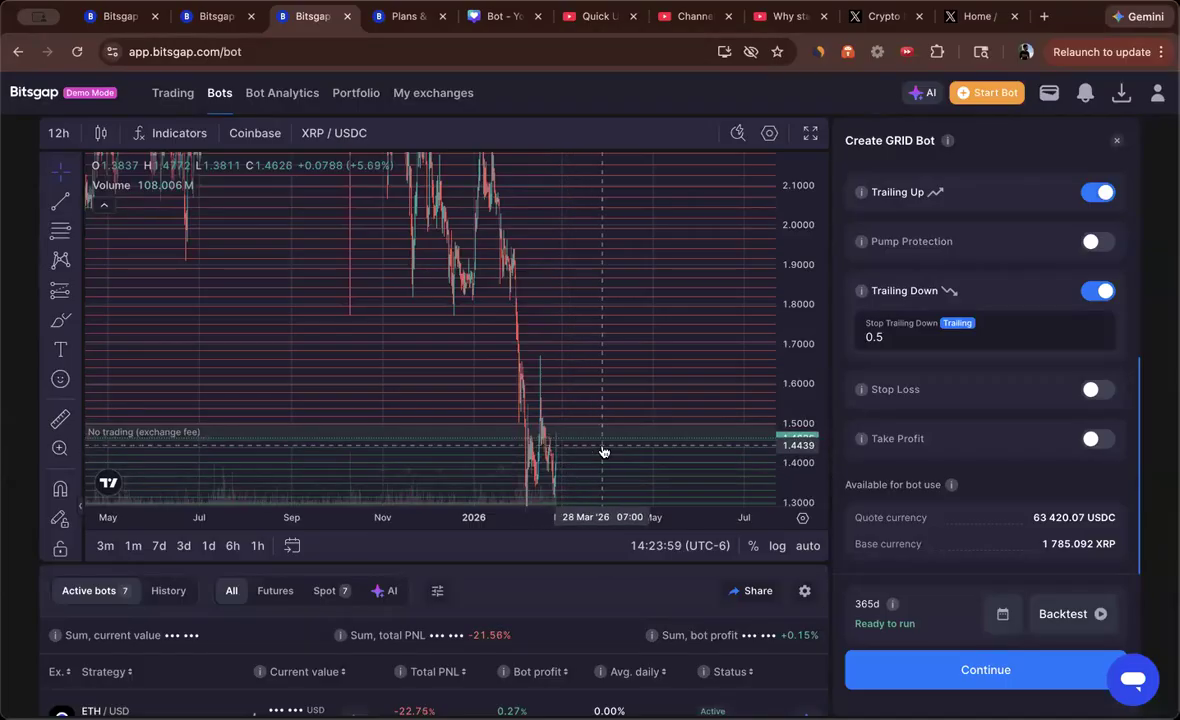
# - Switch to the live account's XRP / USD Spot GRID bot and examine its executed trades against the grid on the chart
pyautogui.click(207, 22)
pyautogui.moveTo(581, 485); pyautogui.dragTo(418, 496)
pyautogui.moveTo(803, 391); pyautogui.dragTo(811, 404)
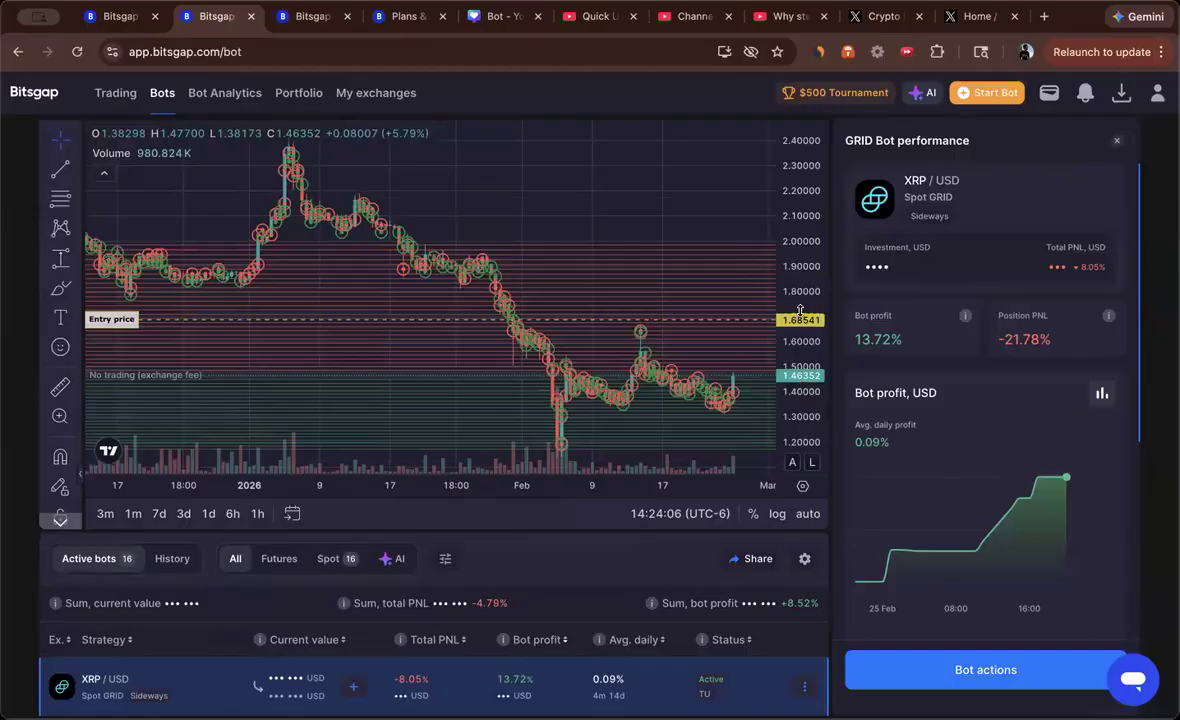
pyautogui.moveTo(800, 310); pyautogui.dragTo(799, 300)
pyautogui.moveTo(720, 338); pyautogui.dragTo(718, 223)
pyautogui.moveTo(713, 404); pyautogui.dragTo(666, 390)
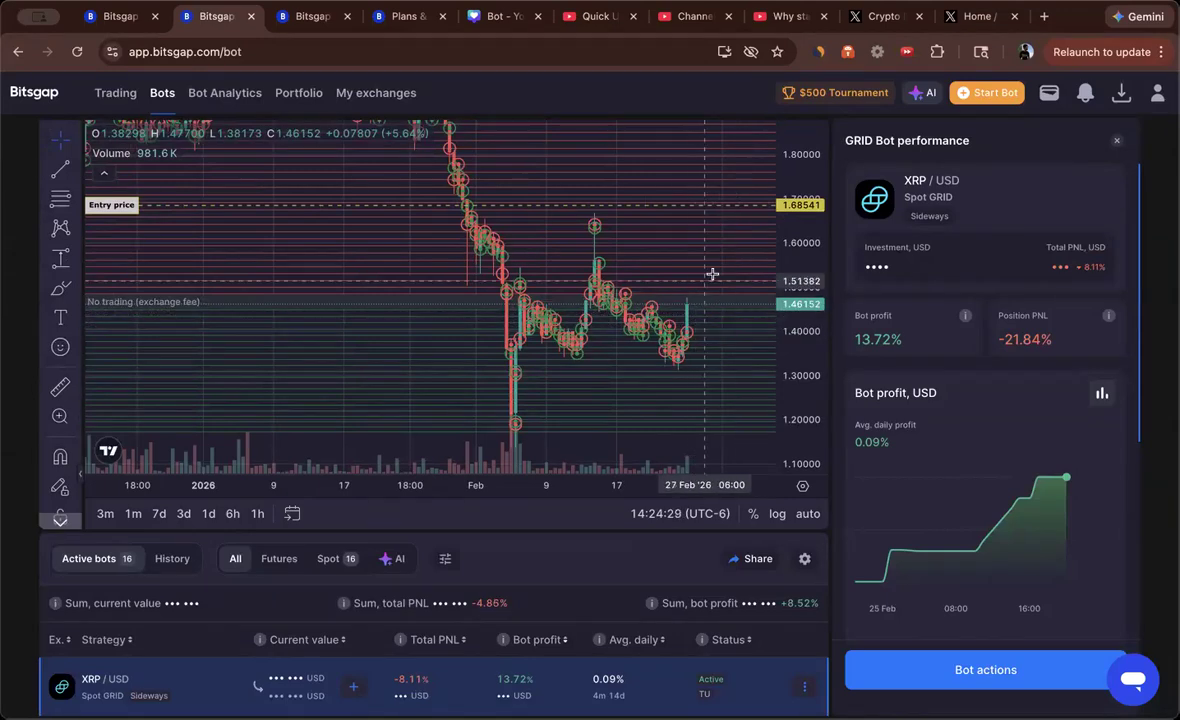
pyautogui.moveTo(789, 255); pyautogui.dragTo(788, 314)
pyautogui.moveTo(727, 338)
pyautogui.mouseDown()
pyautogui.moveTo(725, 386)
pyautogui.moveTo(730, 354)
pyautogui.mouseUp()
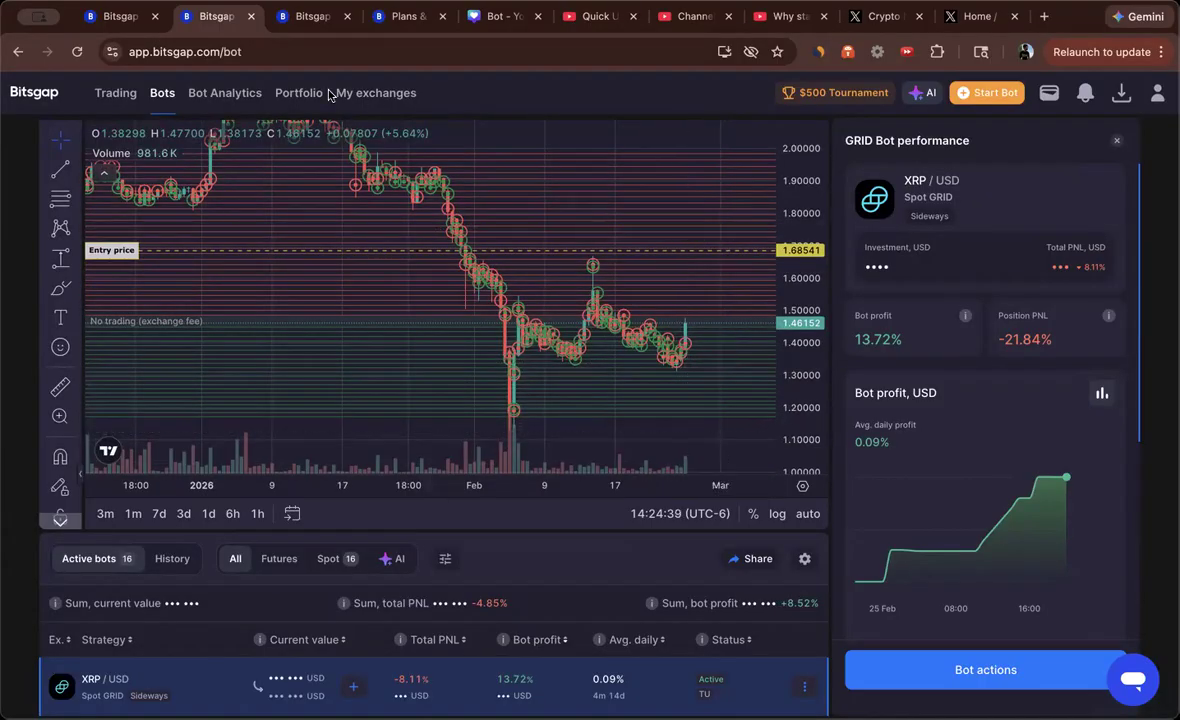
# - Return to the demo-mode XRP / USDC bot setup and run the 365-day backtest
pyautogui.click(310, 16)
pyautogui.moveTo(790, 272); pyautogui.dragTo(792, 406)
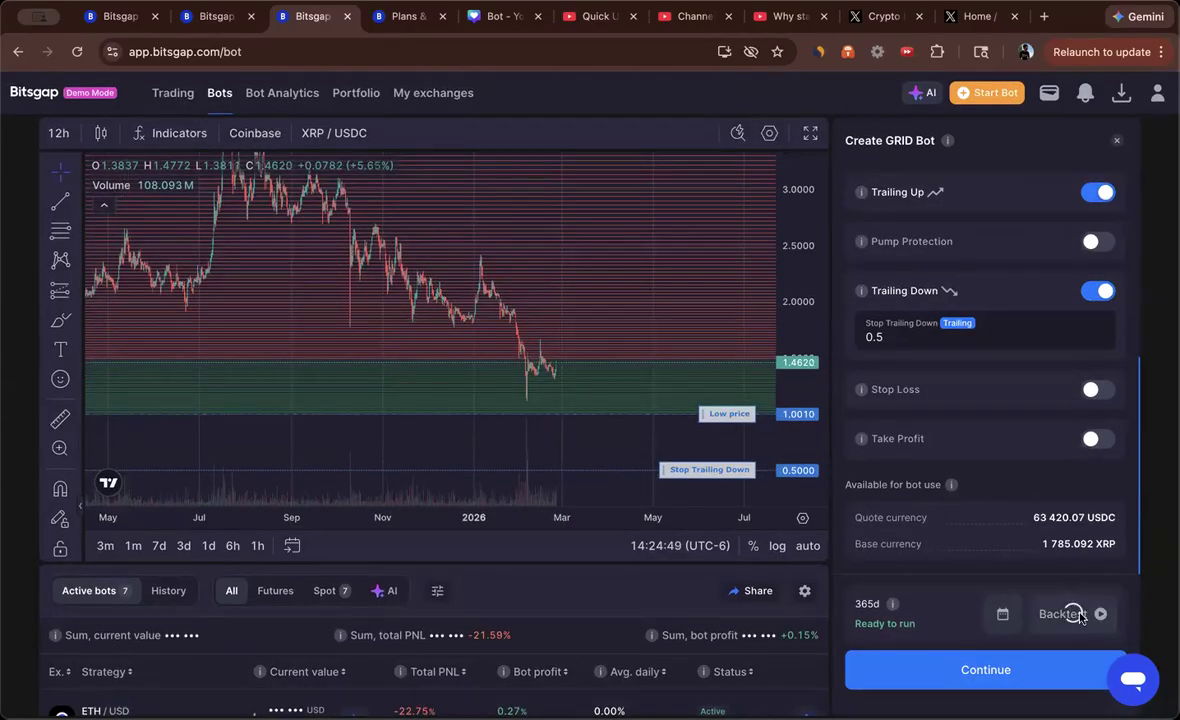
pyautogui.scroll(-5, 695, 342)
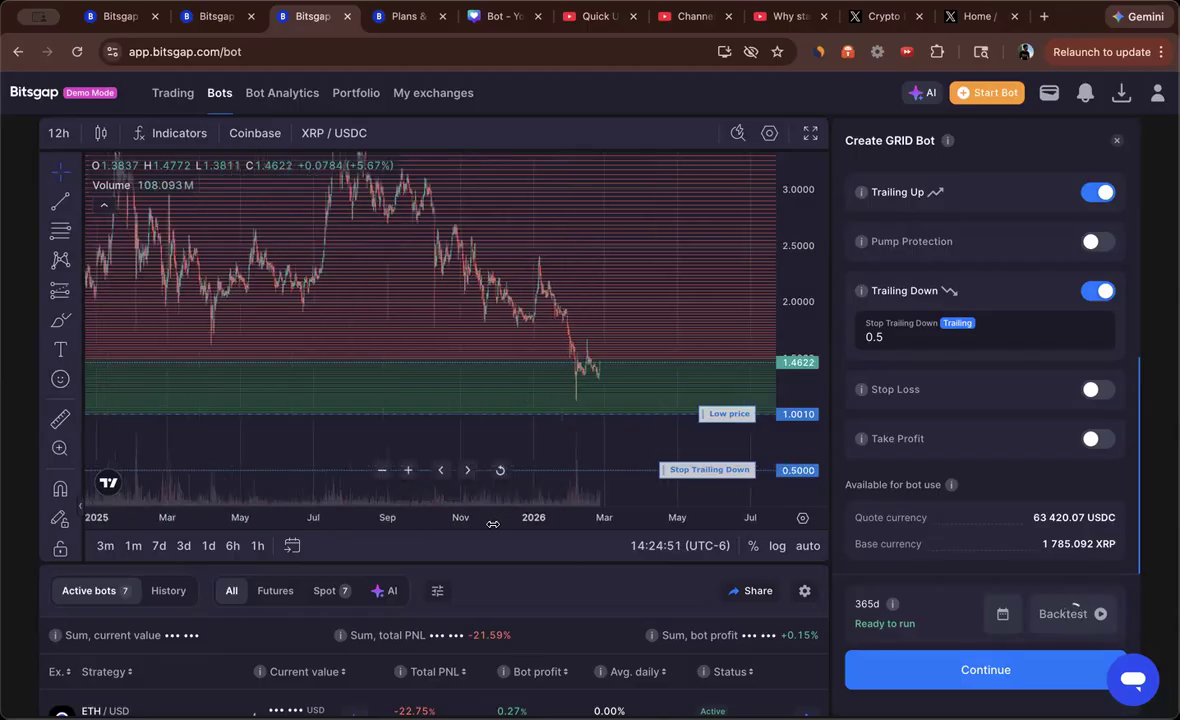
pyautogui.scroll(-4, 800, 335)
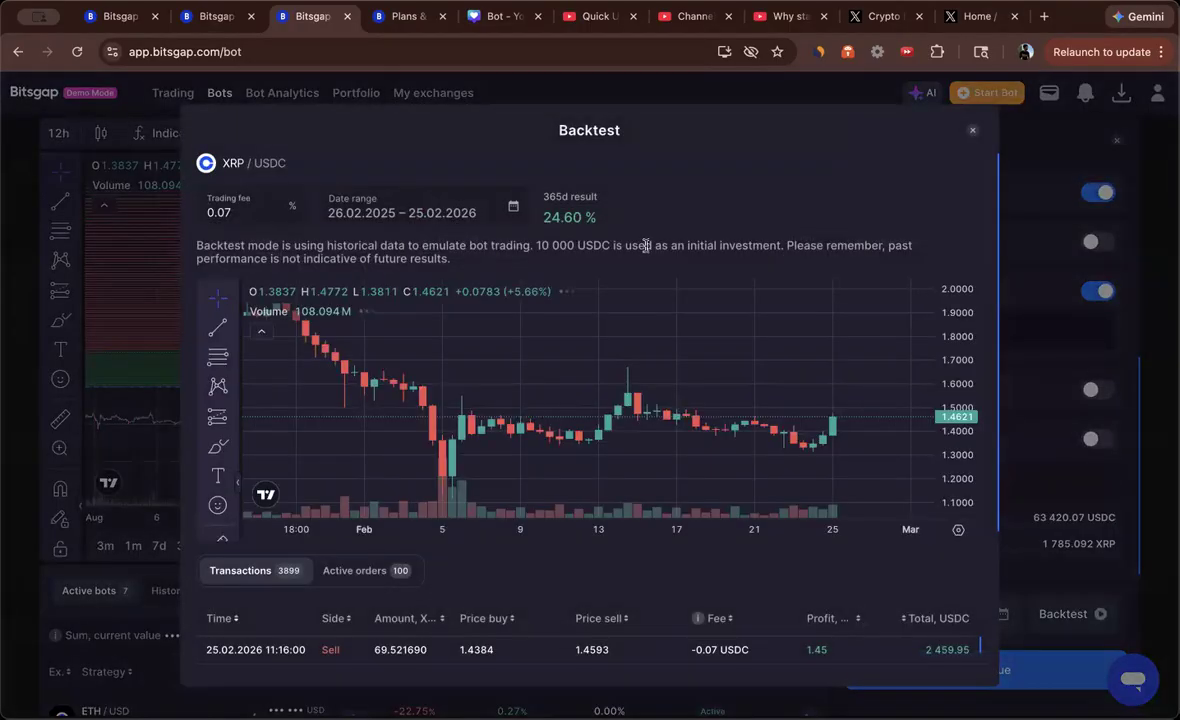
# - Examine the backtest chart's trades against the grid and break-even price across the full year, including the price history before it
pyautogui.moveTo(433, 529); pyautogui.dragTo(473, 536)
pyautogui.scroll(-3, 463, 531)
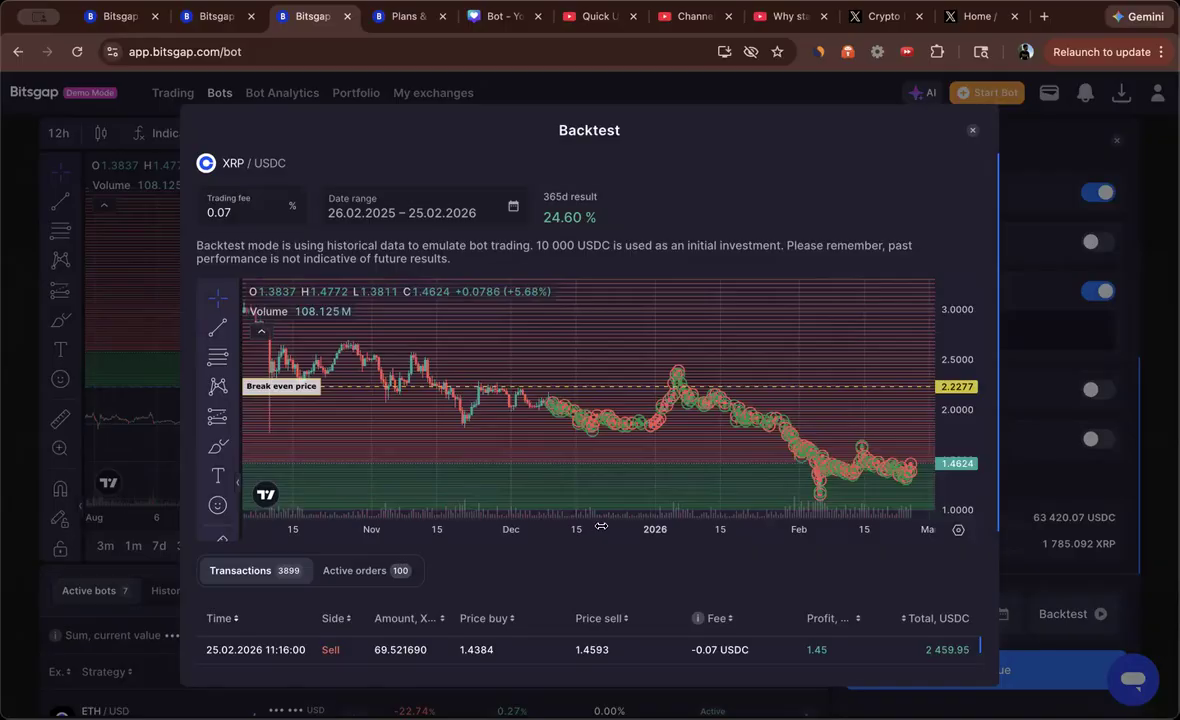
pyautogui.scroll(-3, 600, 526)
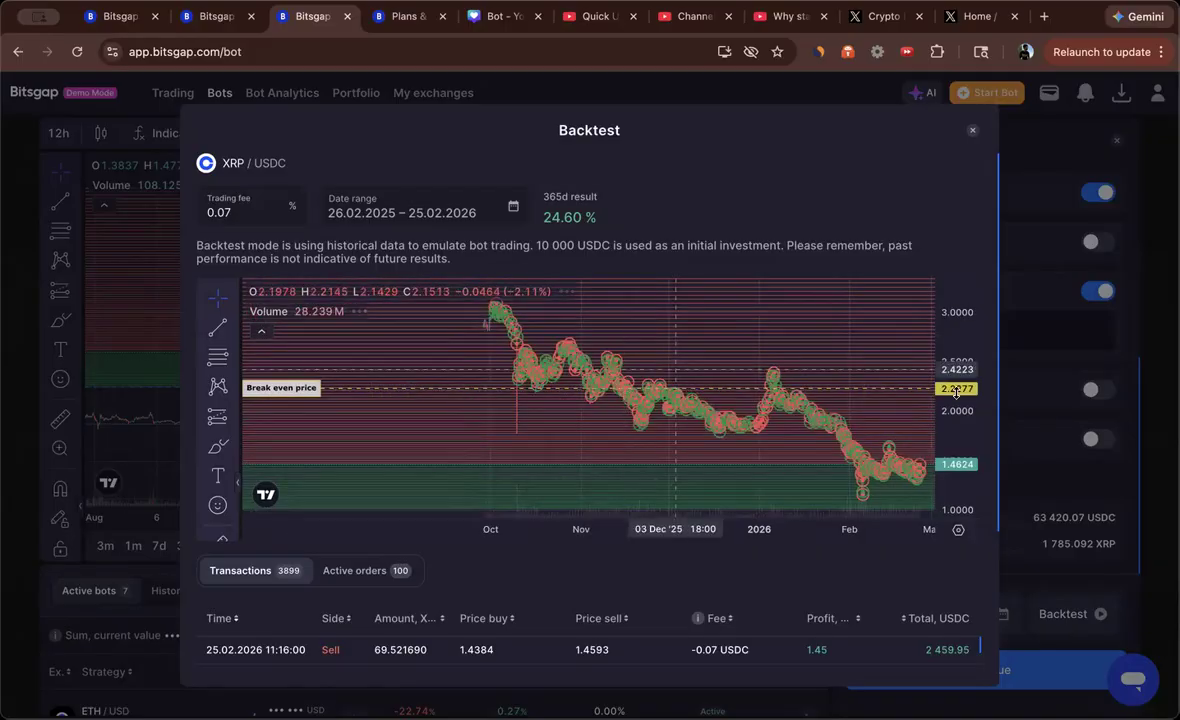
pyautogui.scroll(-3, 745, 460)
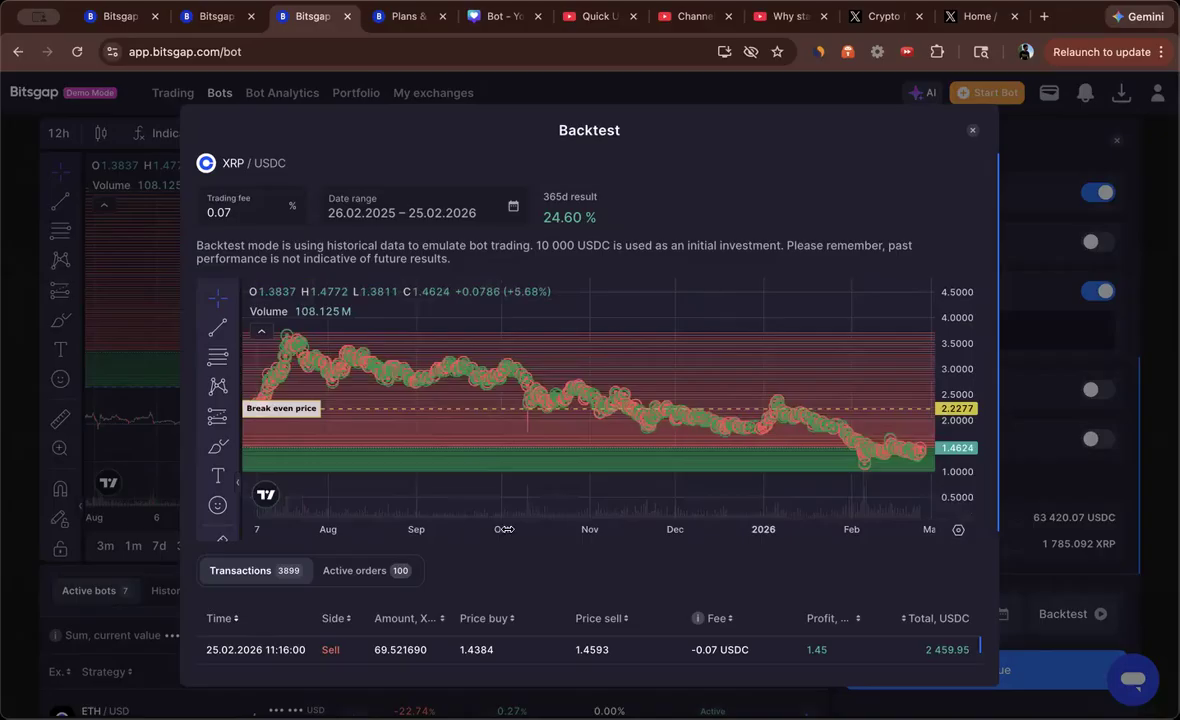
pyautogui.scroll(-3, 507, 529)
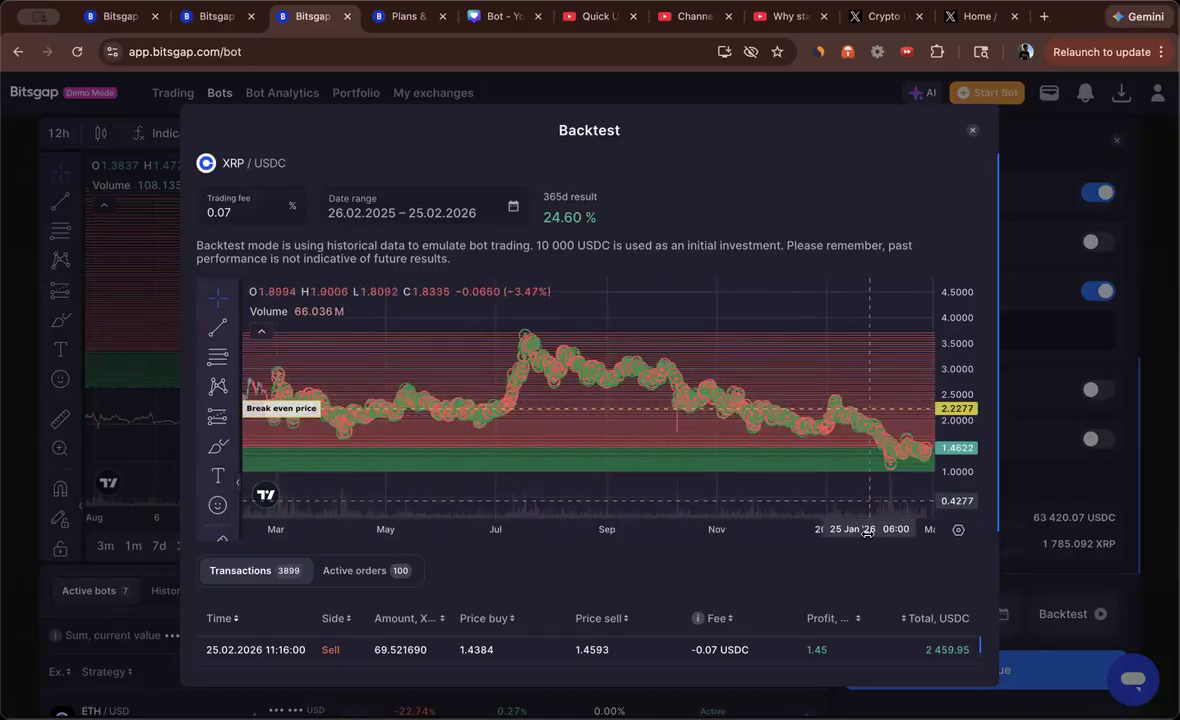
pyautogui.scroll(-2, 863, 570)
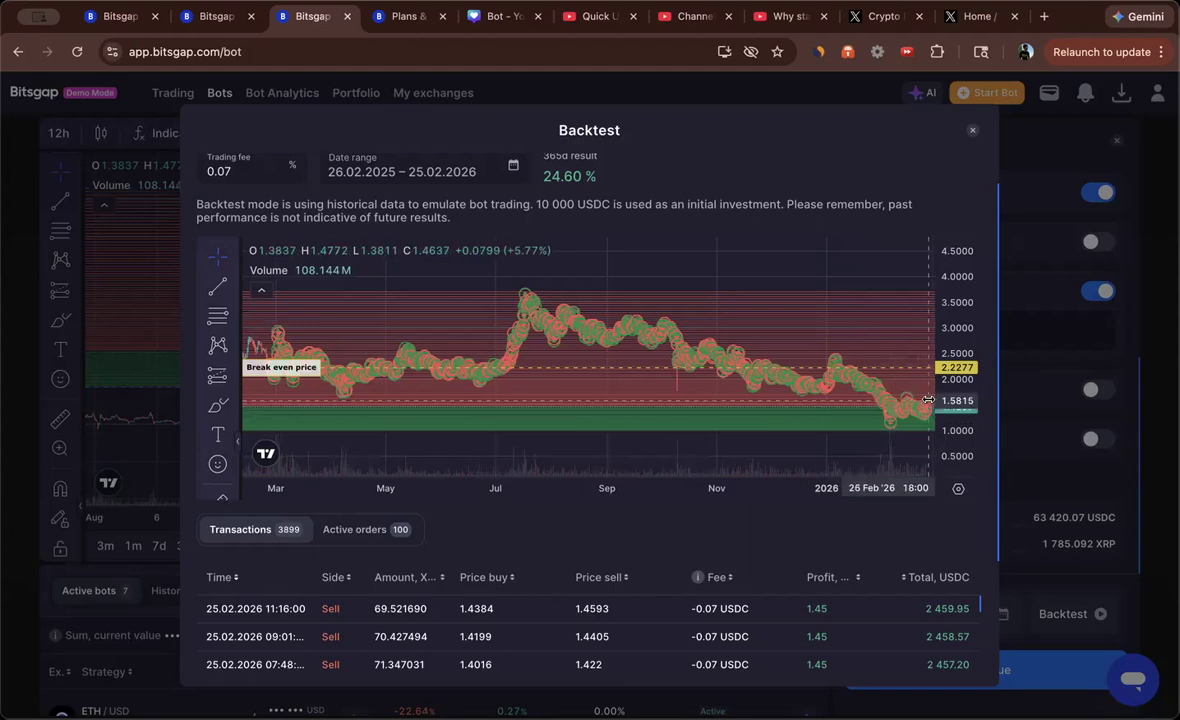
pyautogui.moveTo(739, 488); pyautogui.dragTo(843, 486)
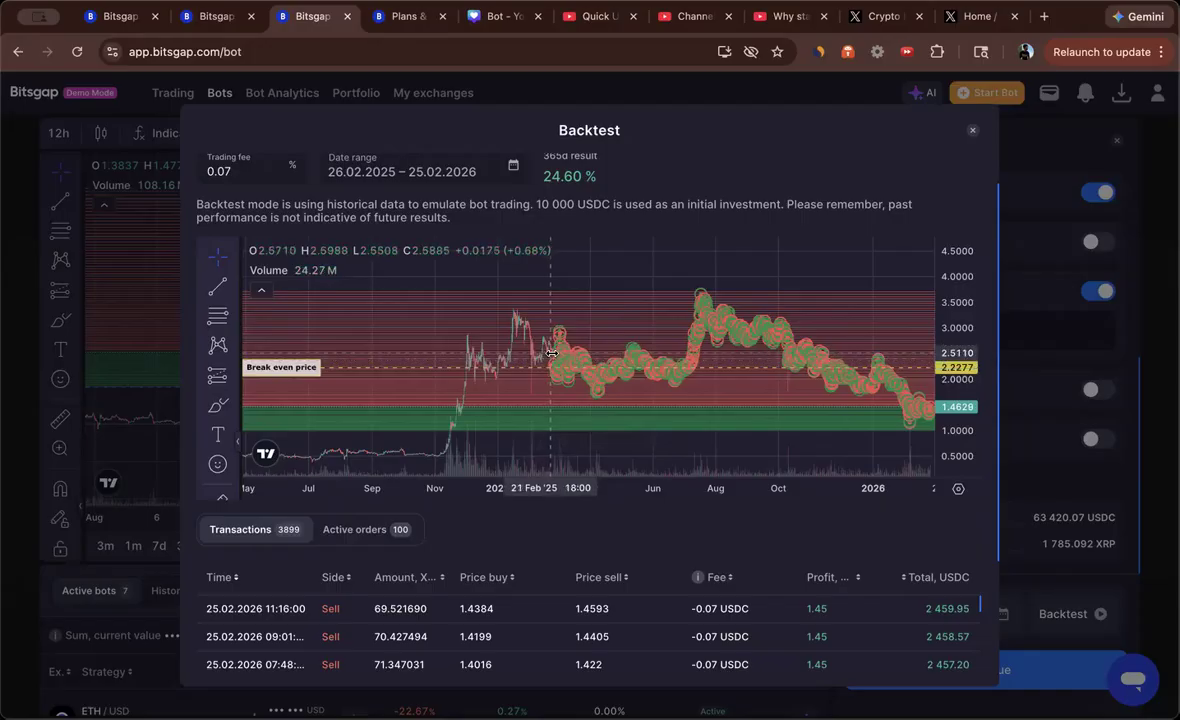
pyautogui.moveTo(538, 392); pyautogui.dragTo(511, 375)
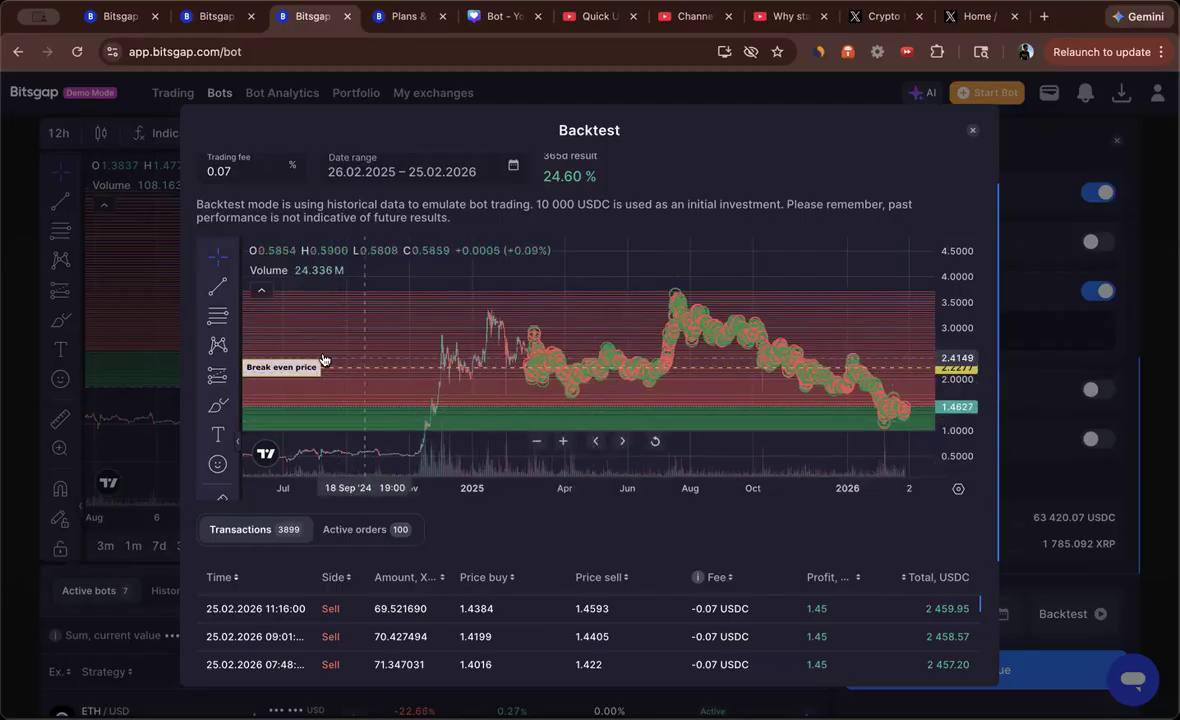
# - Measure the price drop from about 2.24 to 1.49 near the backtest's start with the Price Range tool, and delete the measurement
pyautogui.click(231, 373)
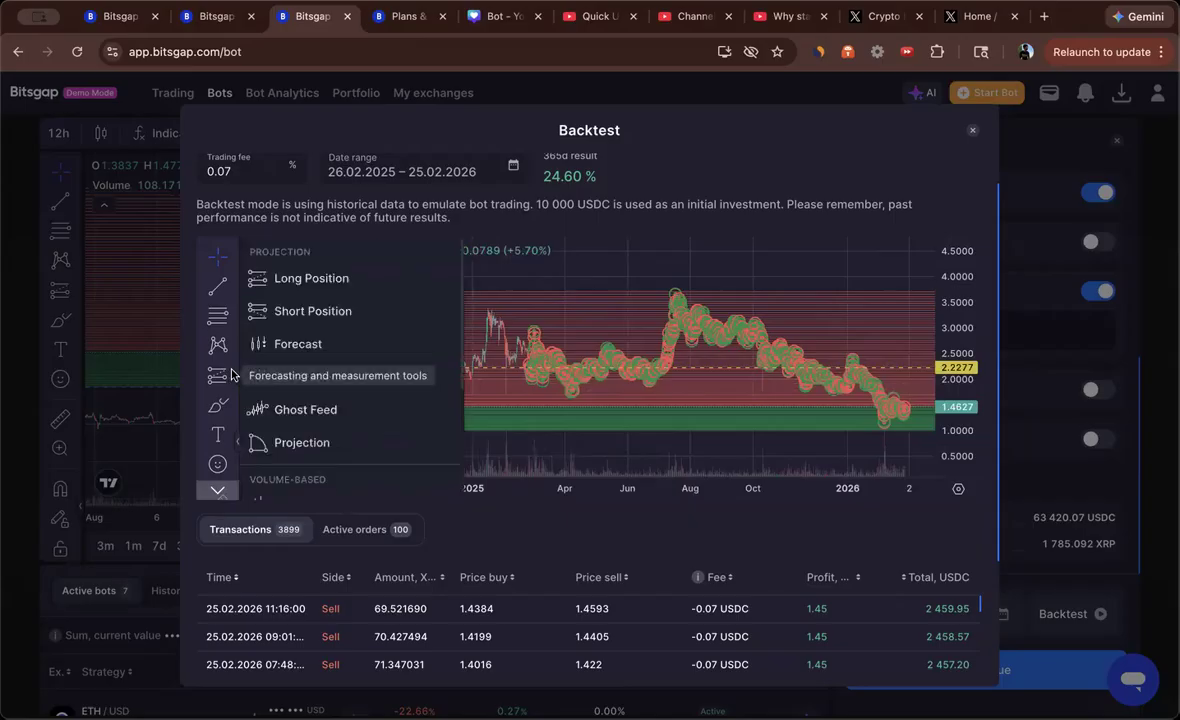
pyautogui.scroll(-5, 318, 427)
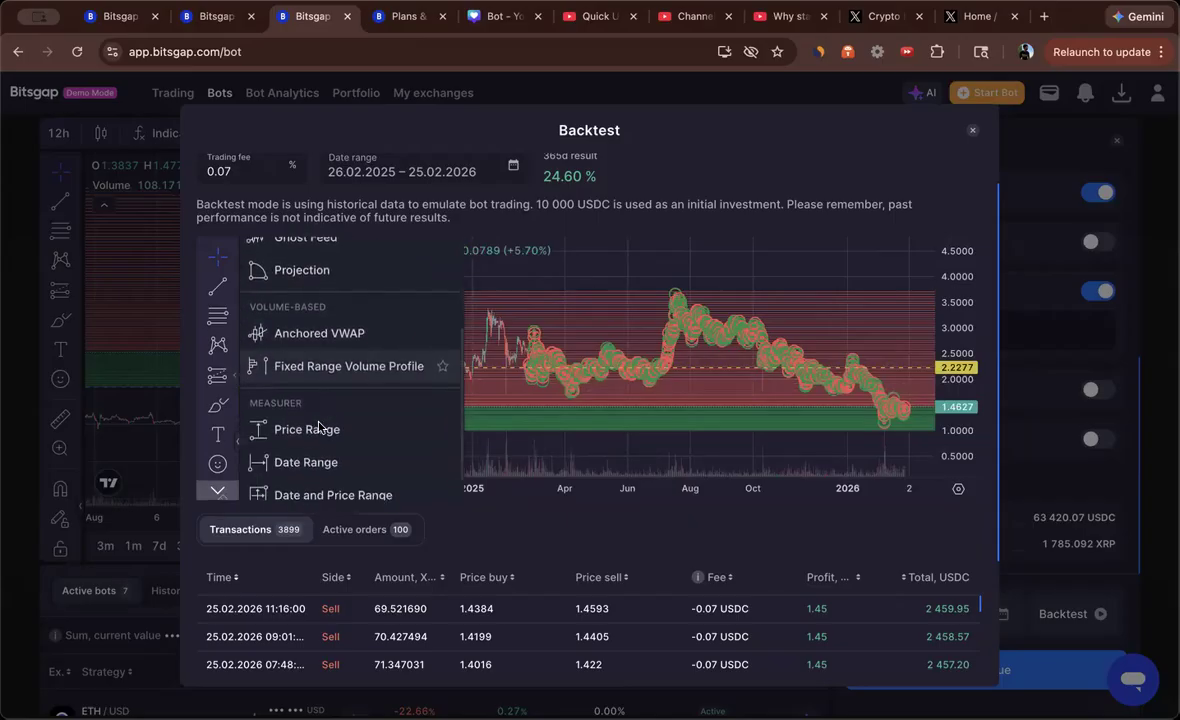
pyautogui.click(307, 429)
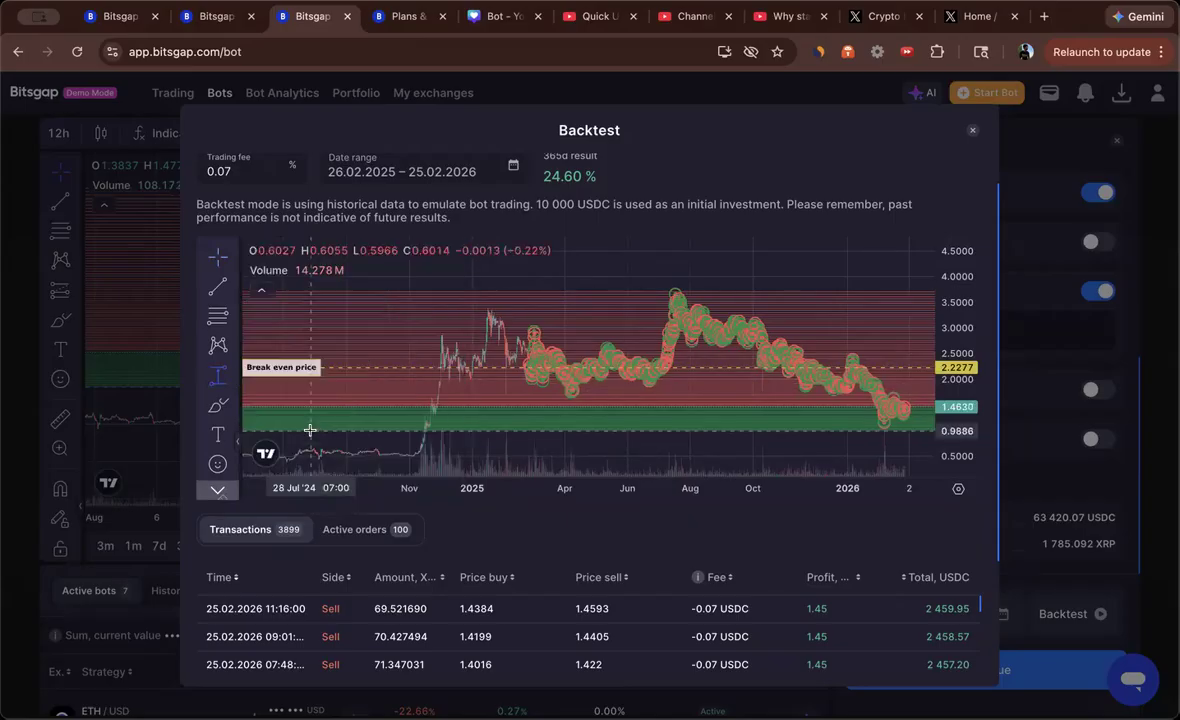
pyautogui.click(512, 368)
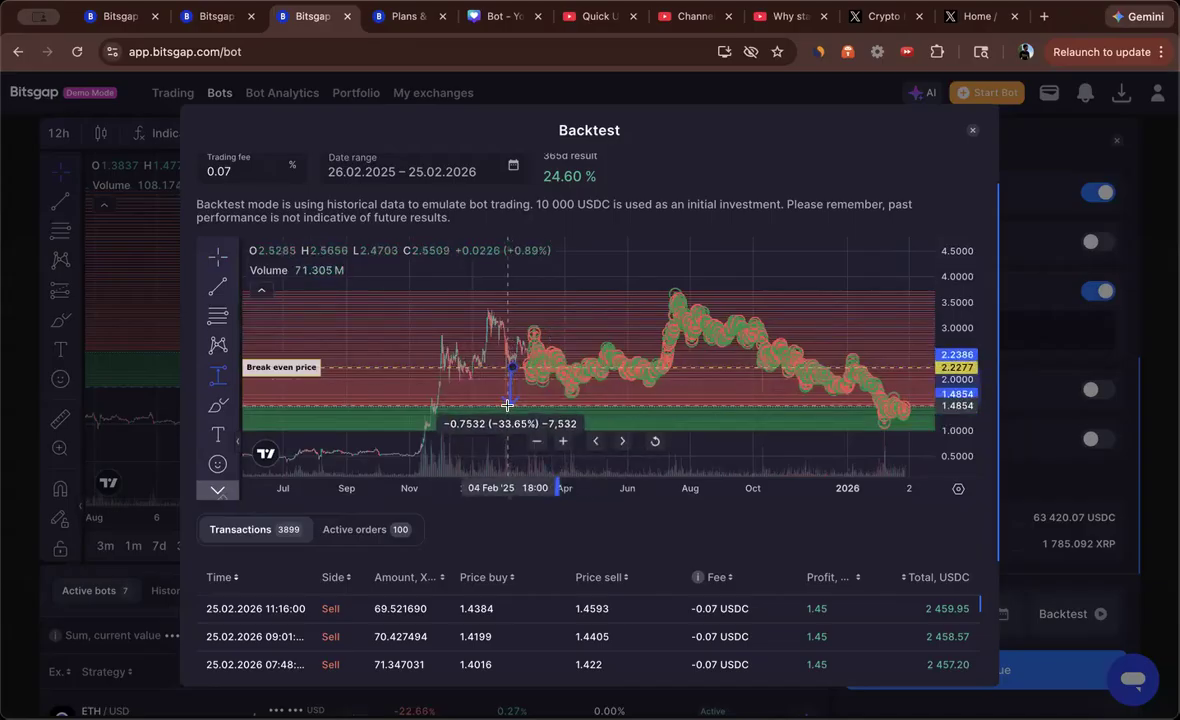
pyautogui.click(507, 408)
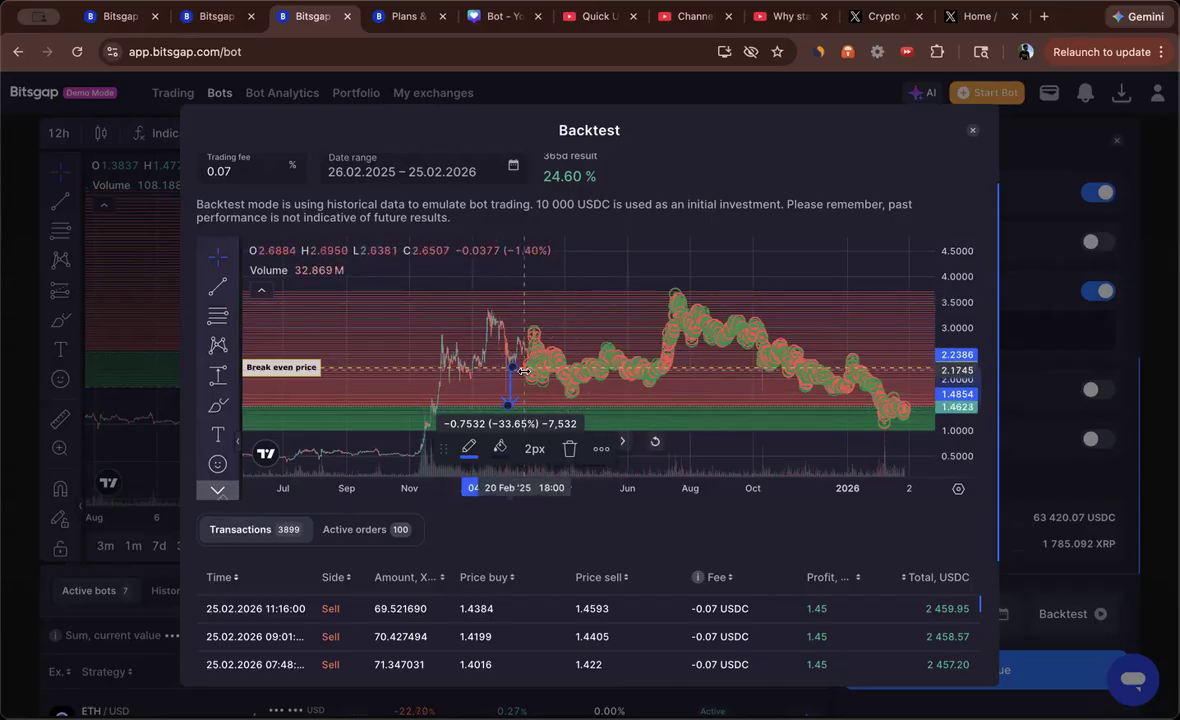
pyautogui.press('Delete')
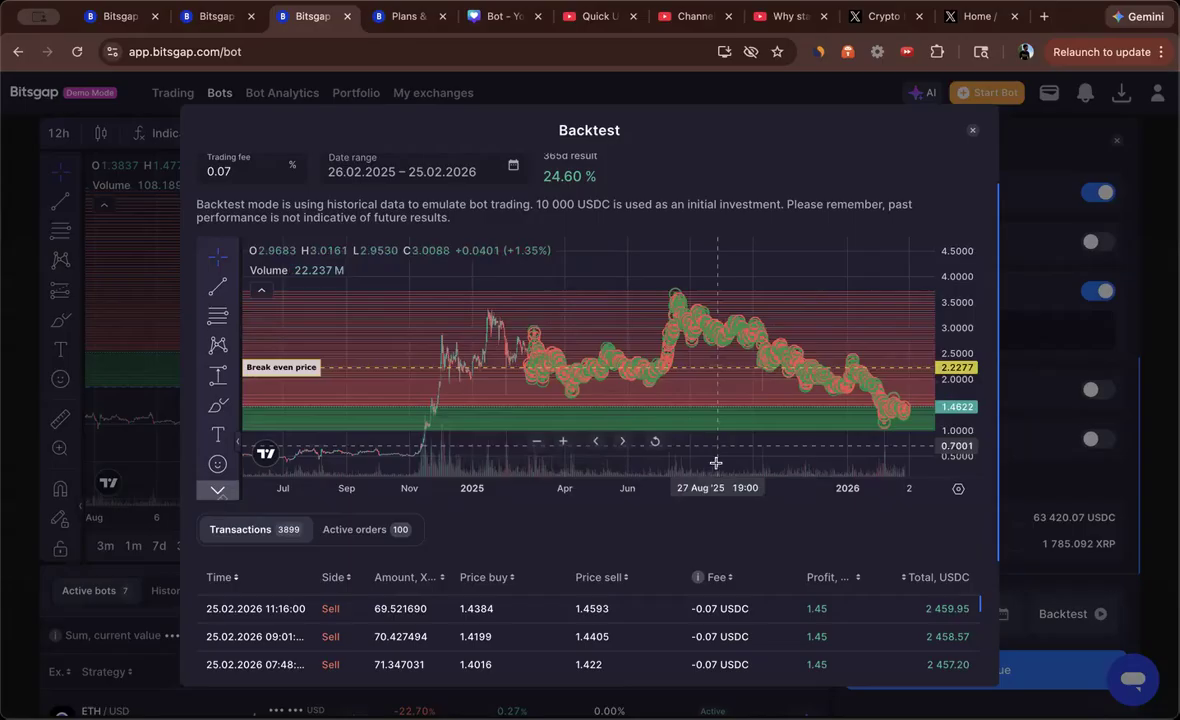
# - Examine the backtest's trades from March 2025 to the current price against the grid and the break-even price
pyautogui.moveTo(721, 491); pyautogui.dragTo(615, 490)
pyautogui.moveTo(872, 262); pyautogui.dragTo(810, 248)
pyautogui.moveTo(953, 439)
pyautogui.mouseDown()
pyautogui.moveTo(951, 406)
pyautogui.moveTo(951, 422)
pyautogui.mouseUp()
pyautogui.moveTo(888, 393); pyautogui.dragTo(871, 411)
pyautogui.moveTo(956, 399); pyautogui.dragTo(956, 370)
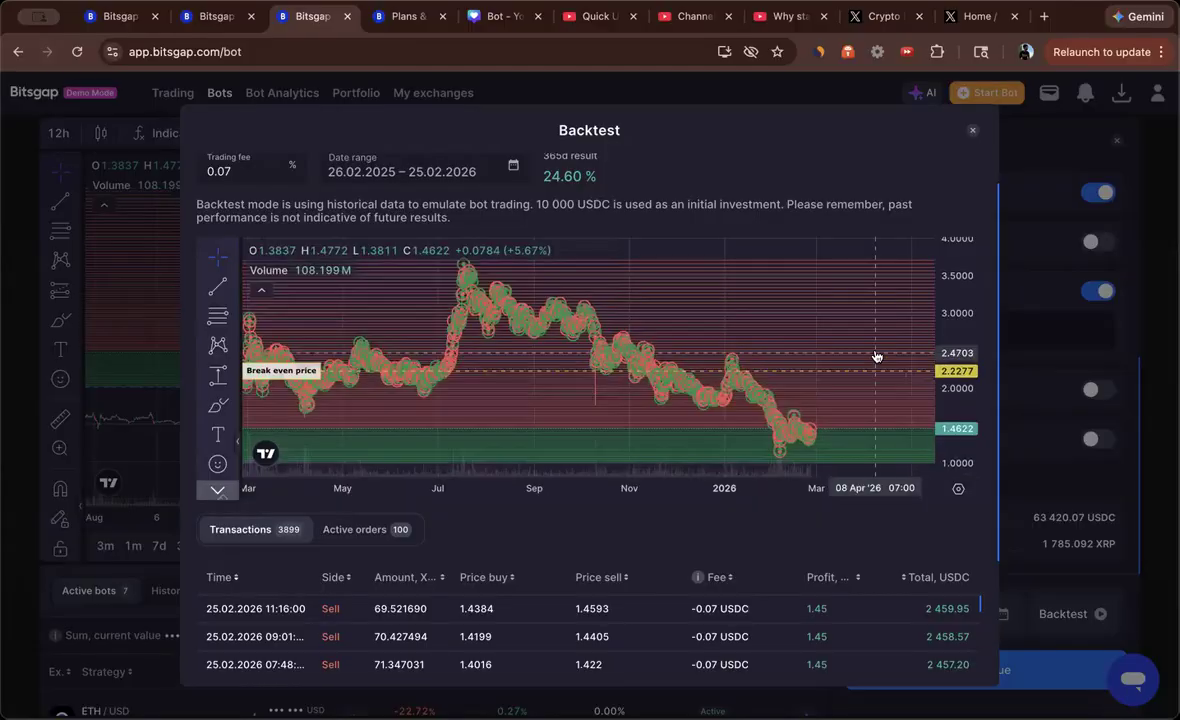
pyautogui.moveTo(877, 350); pyautogui.dragTo(876, 342)
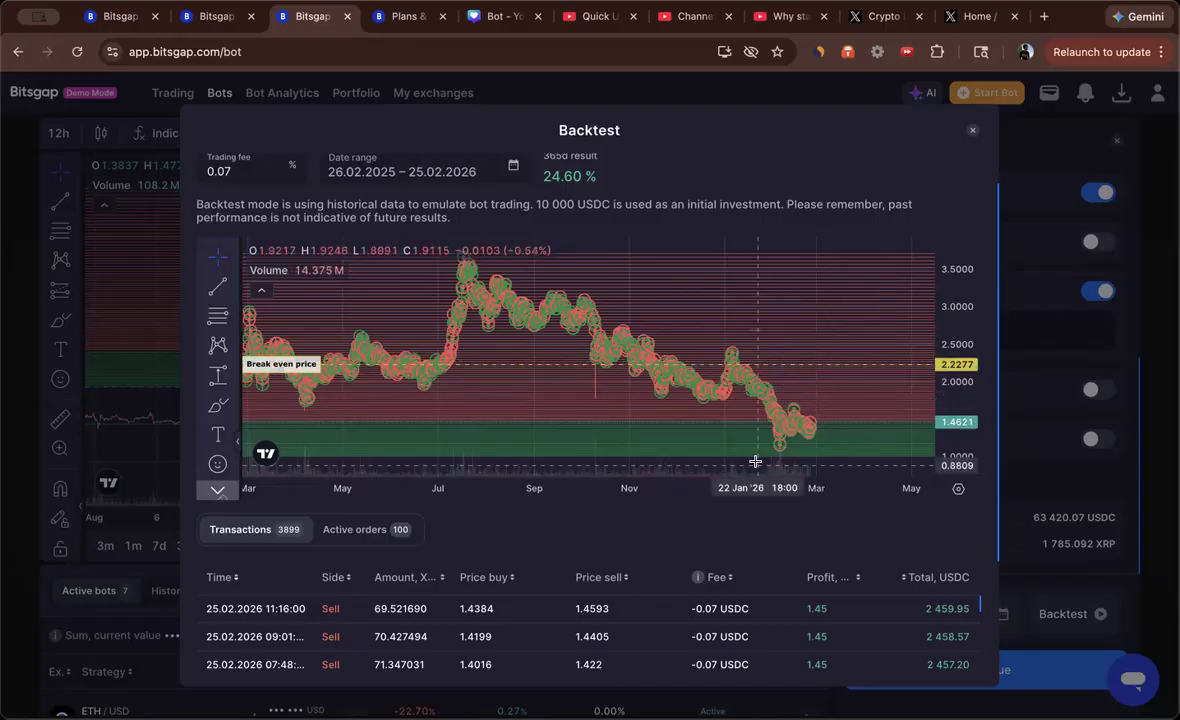
# - Examine the live XRP / USD Spot GRID bot's trades since its start in October, and return to the demo-mode XRP / USDC backtest
pyautogui.click(213, 17)
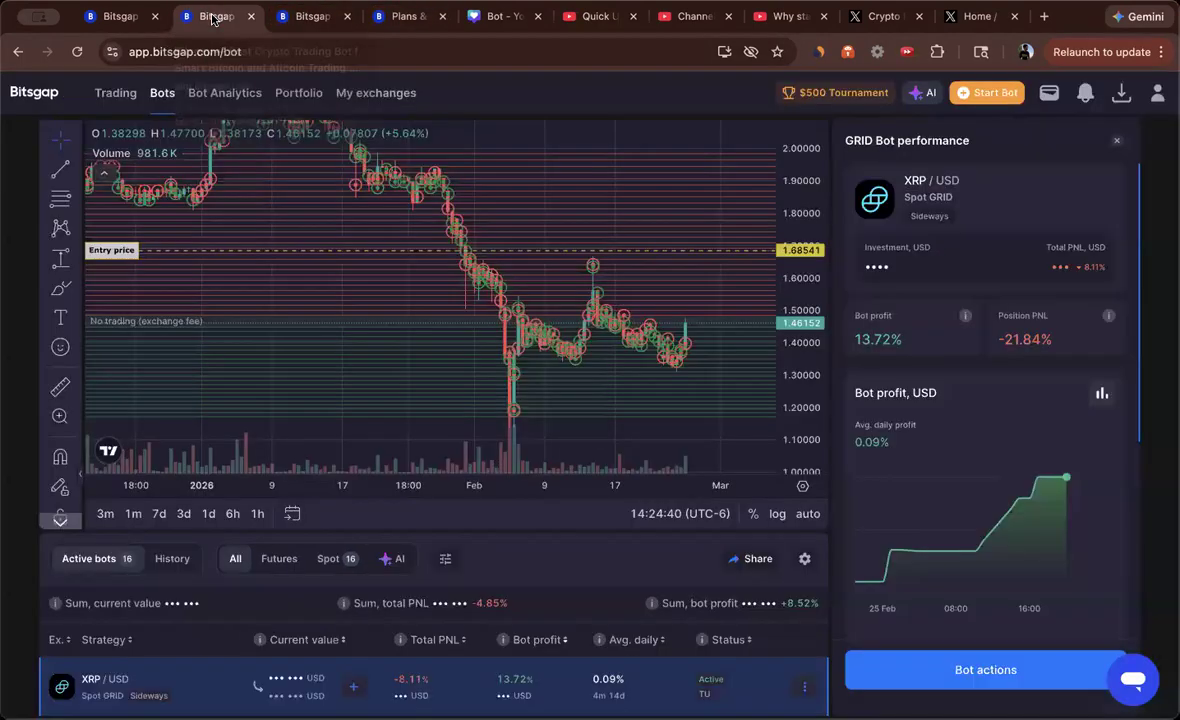
pyautogui.moveTo(358, 484); pyautogui.dragTo(646, 485)
pyautogui.moveTo(797, 283); pyautogui.dragTo(807, 428)
pyautogui.moveTo(518, 314); pyautogui.dragTo(525, 338)
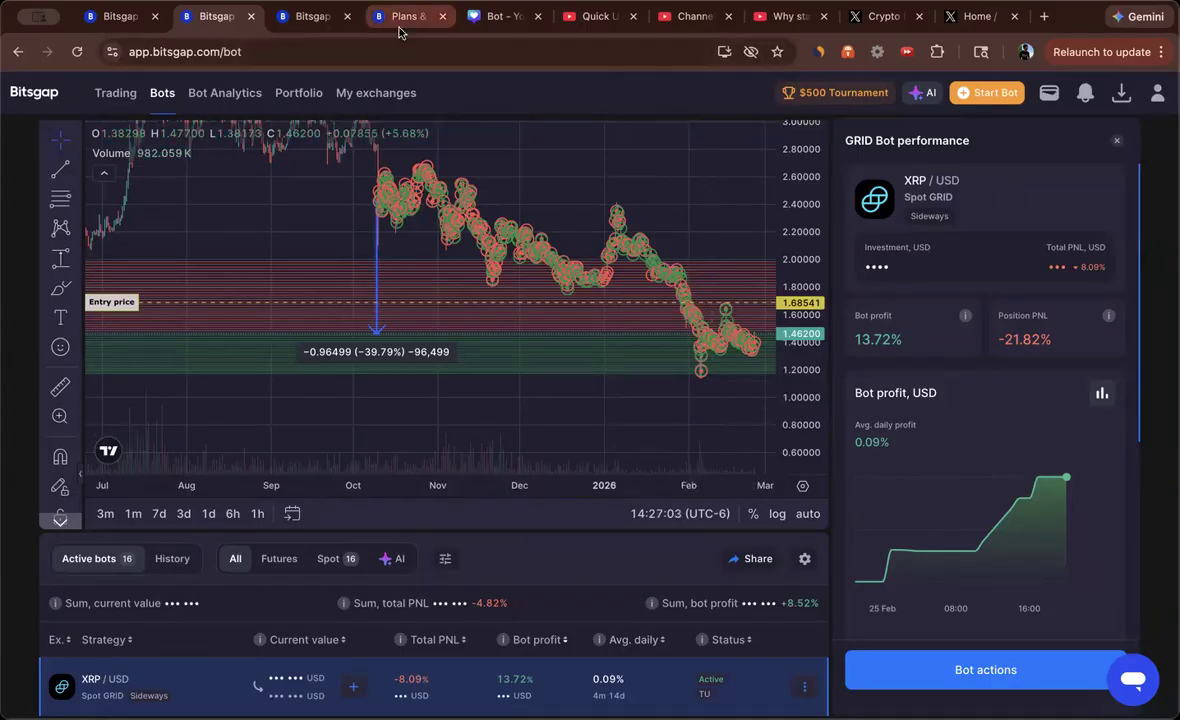
pyautogui.click(285, 17)
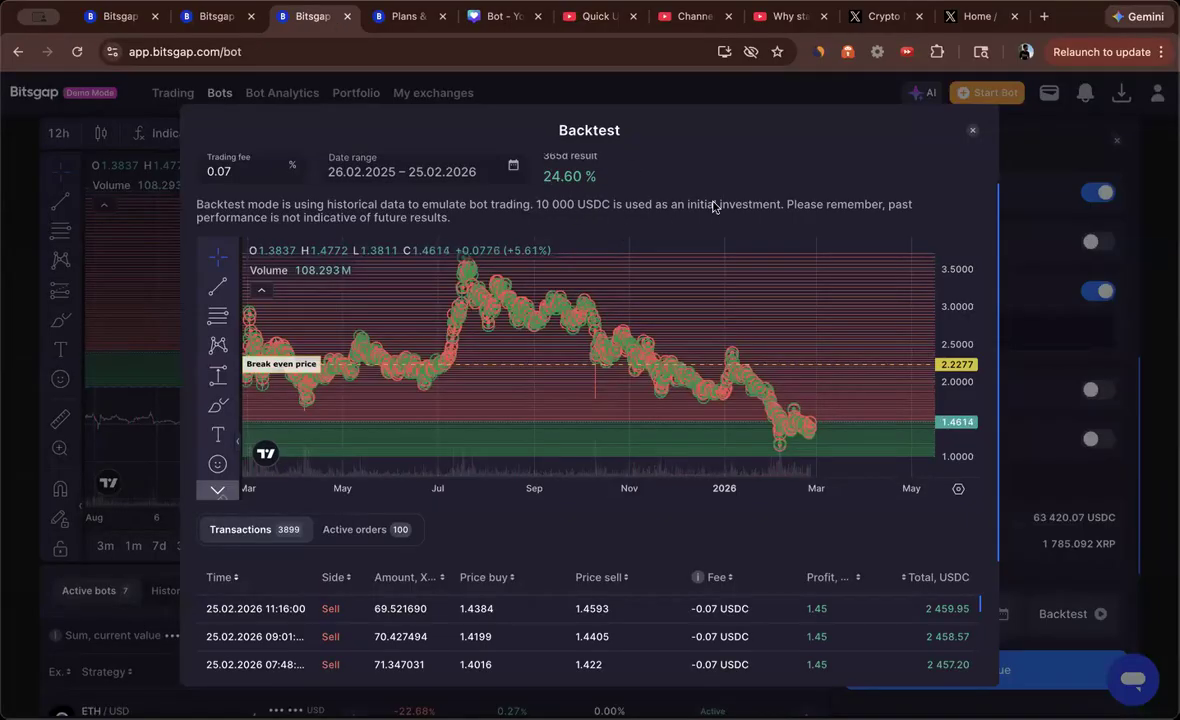
pyautogui.moveTo(967, 299); pyautogui.dragTo(959, 353)
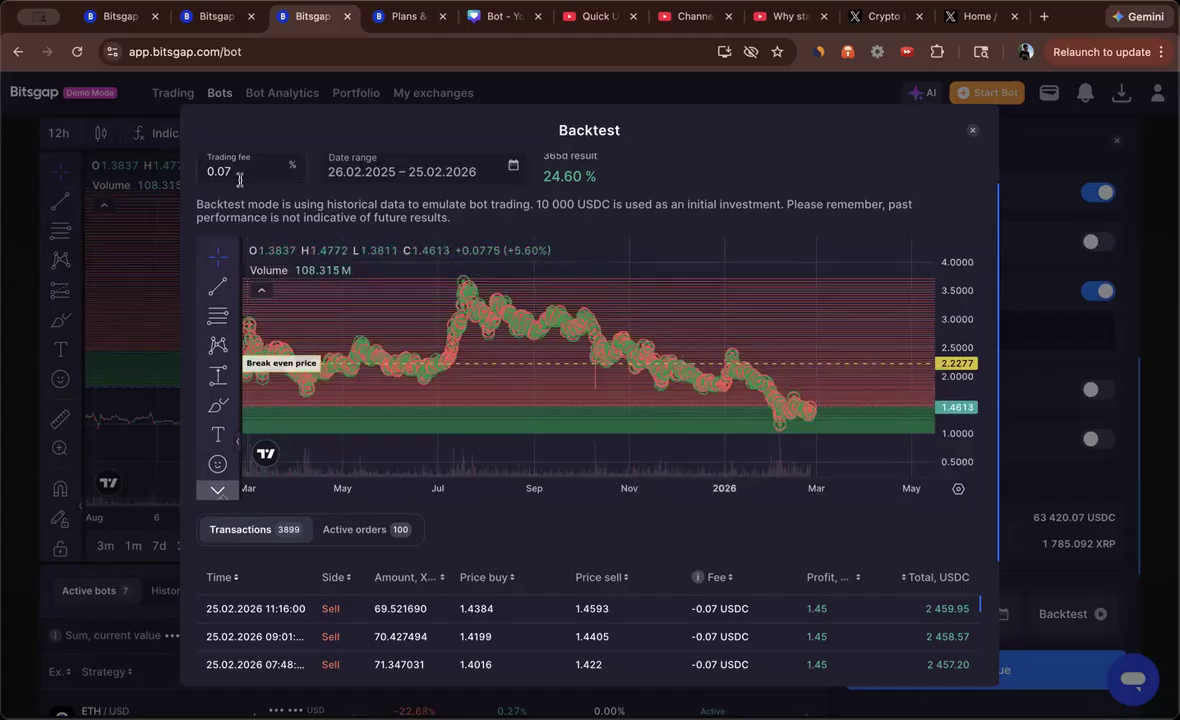
# - Set the backtest's trading fee to 0.4% and examine the recalculated trades on the chart
pyautogui.scroll(1, 428, 235)
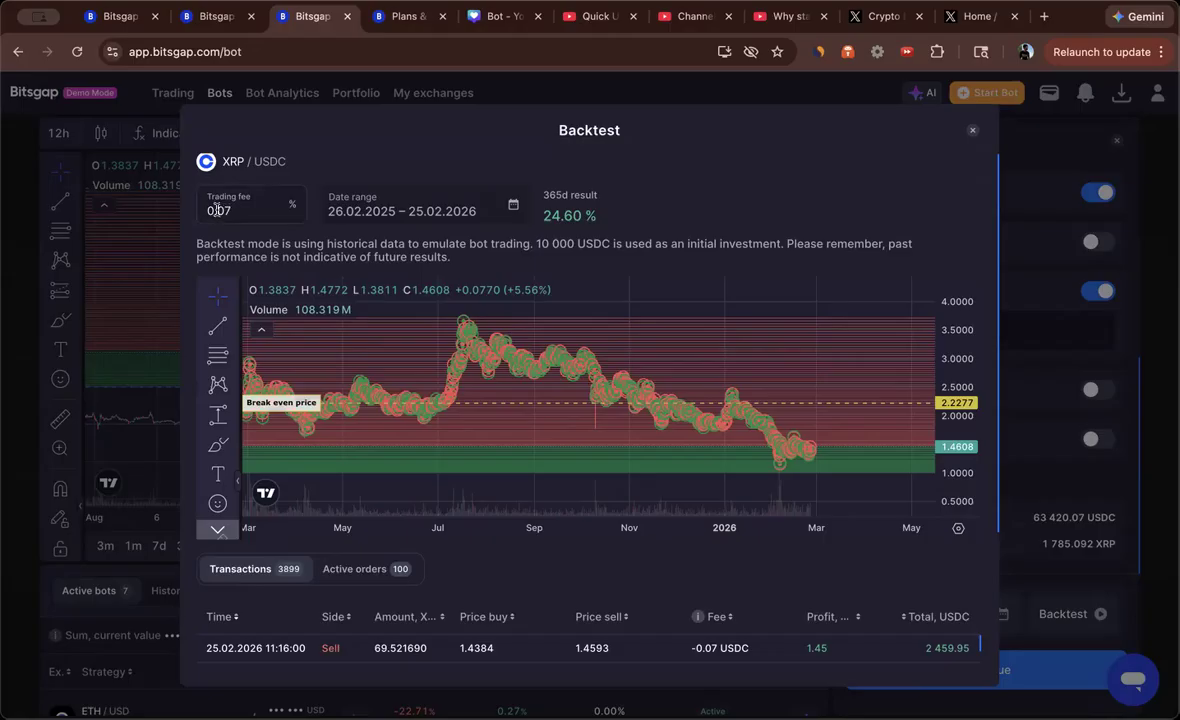
pyautogui.click(217, 209)
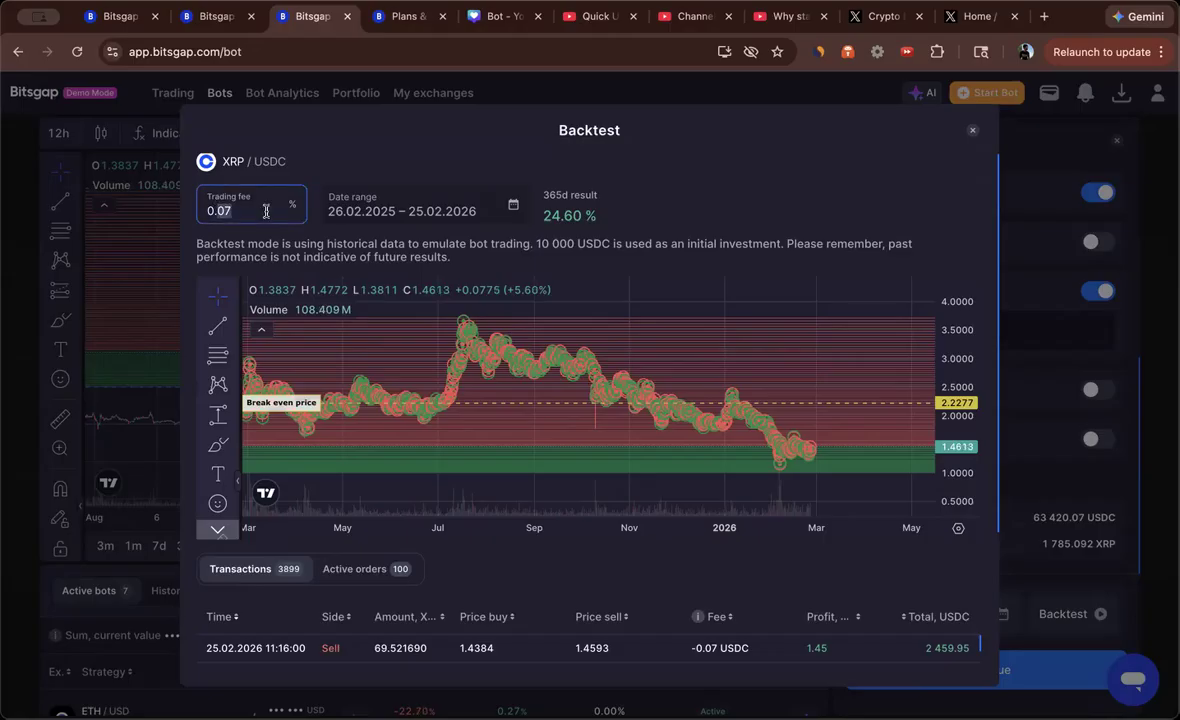
pyautogui.press('BackSpace')
pyautogui.press('BackSpace')
pyautogui.write('4')
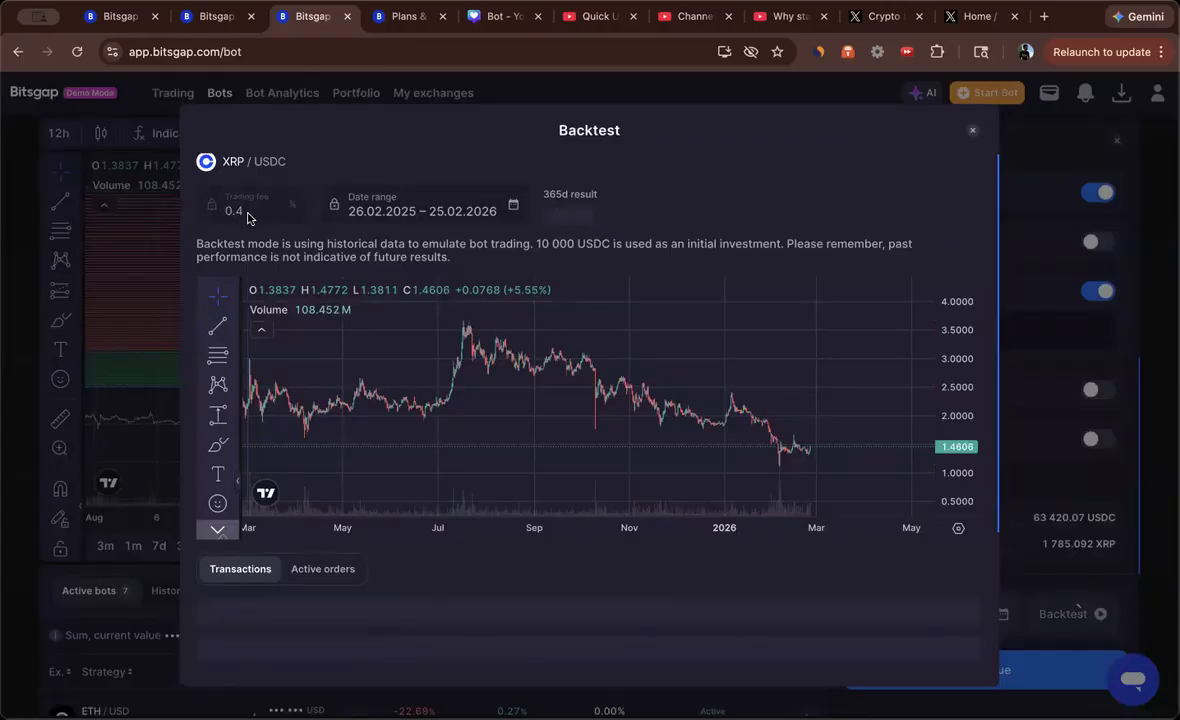
pyautogui.click(249, 216)
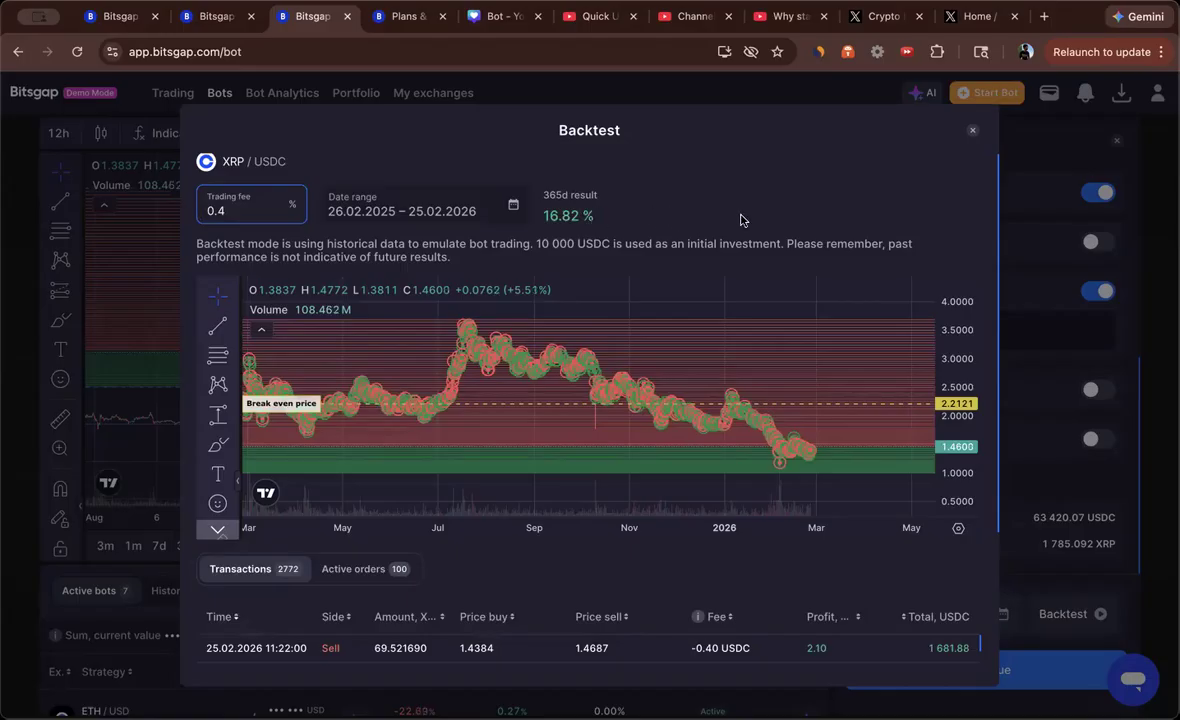
pyautogui.moveTo(569, 527); pyautogui.dragTo(612, 527)
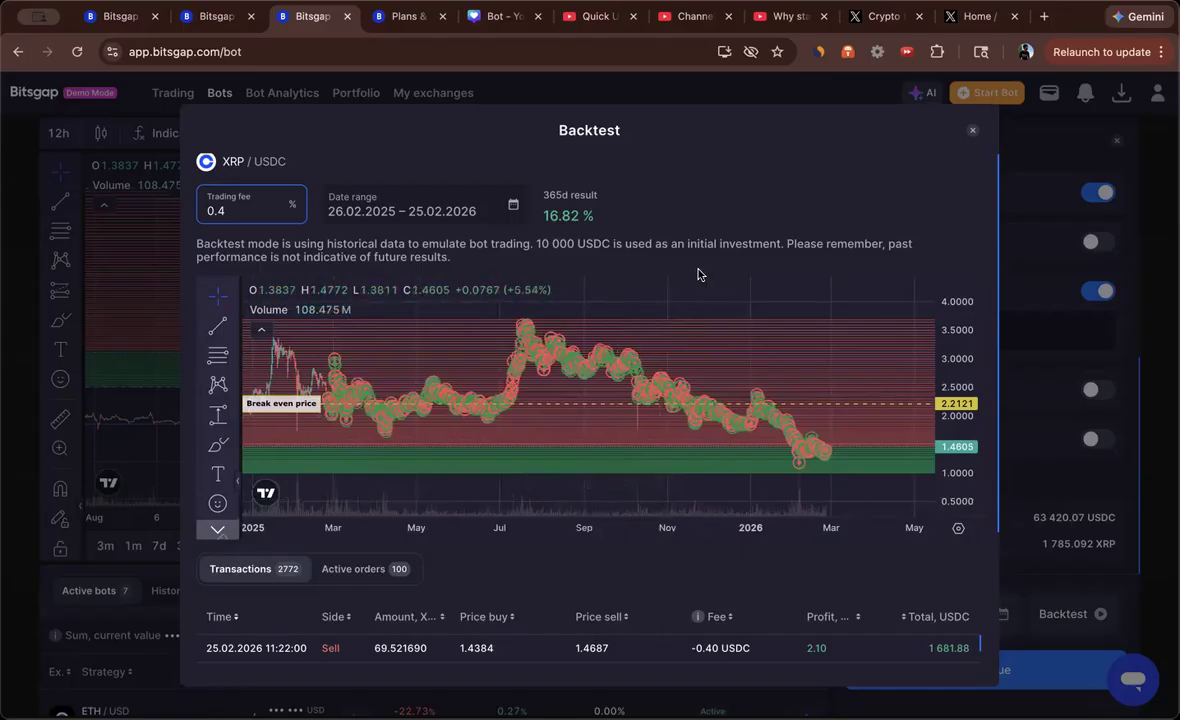
pyautogui.moveTo(956, 364); pyautogui.dragTo(956, 344)
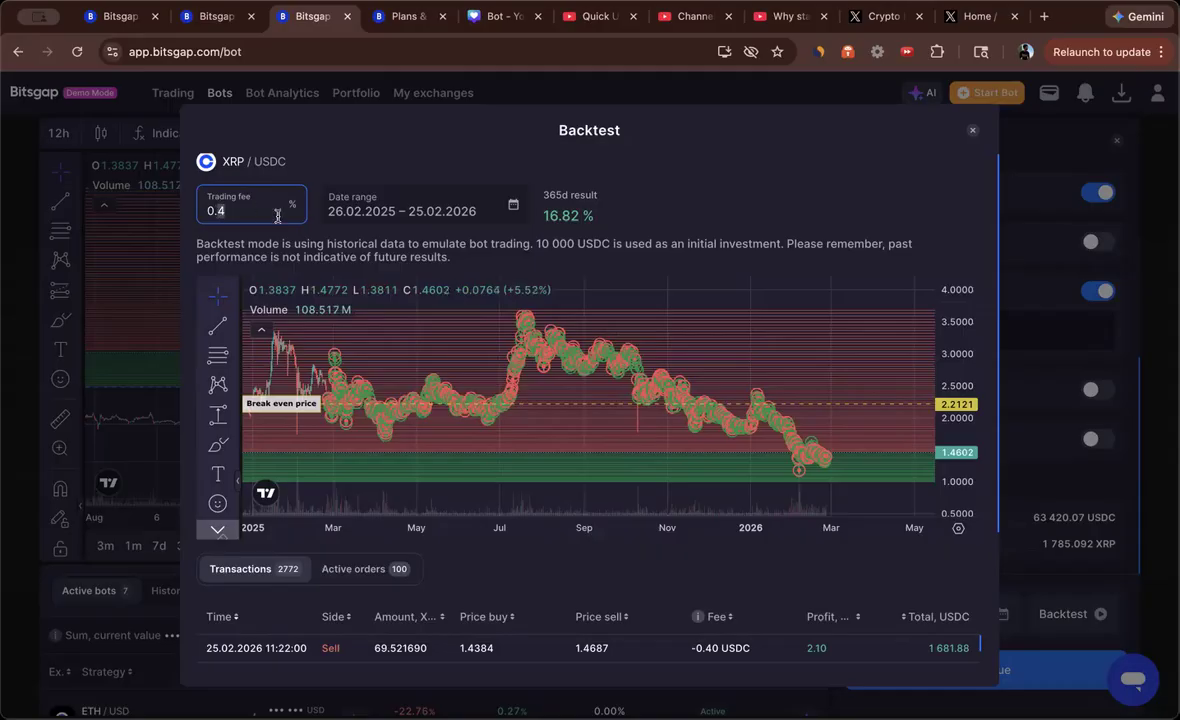
pyautogui.click(649, 224)
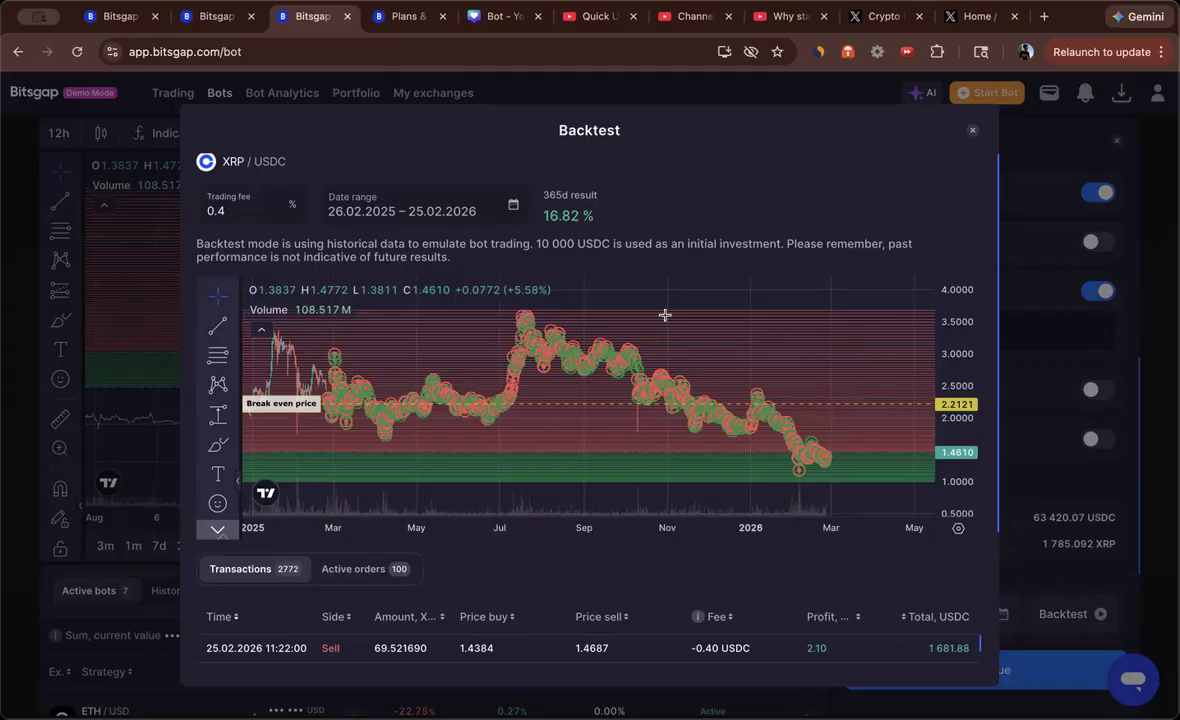
# - Set the backtest's trading fee back to 0.07%
pyautogui.click(215, 212)
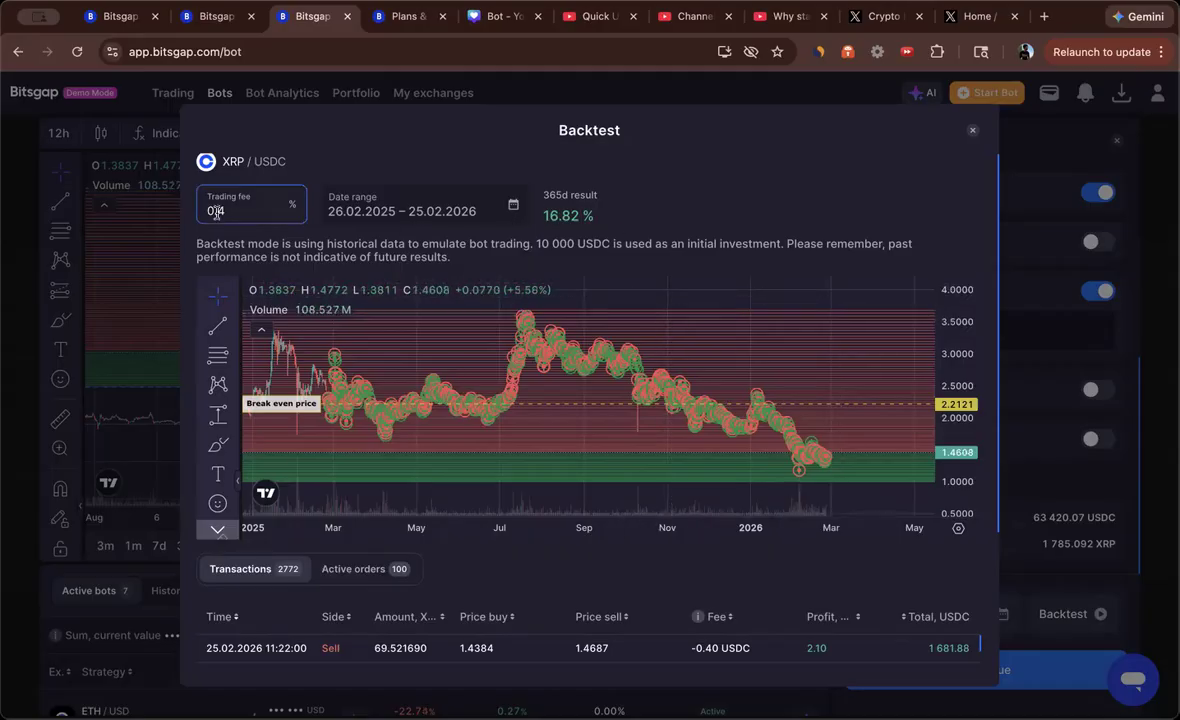
pyautogui.press('BackSpace')
pyautogui.write('07')
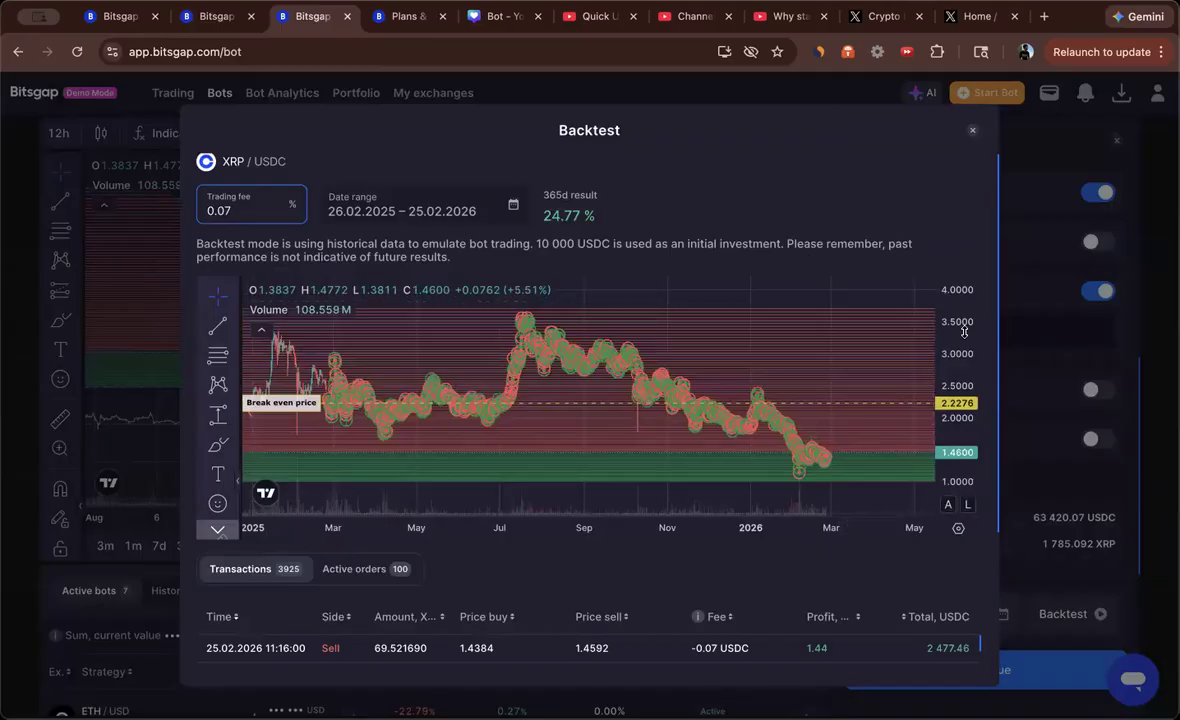
# - Examine the recalculated trades against the grid and break-even price, and close the backtest
pyautogui.moveTo(959, 332); pyautogui.dragTo(952, 313)
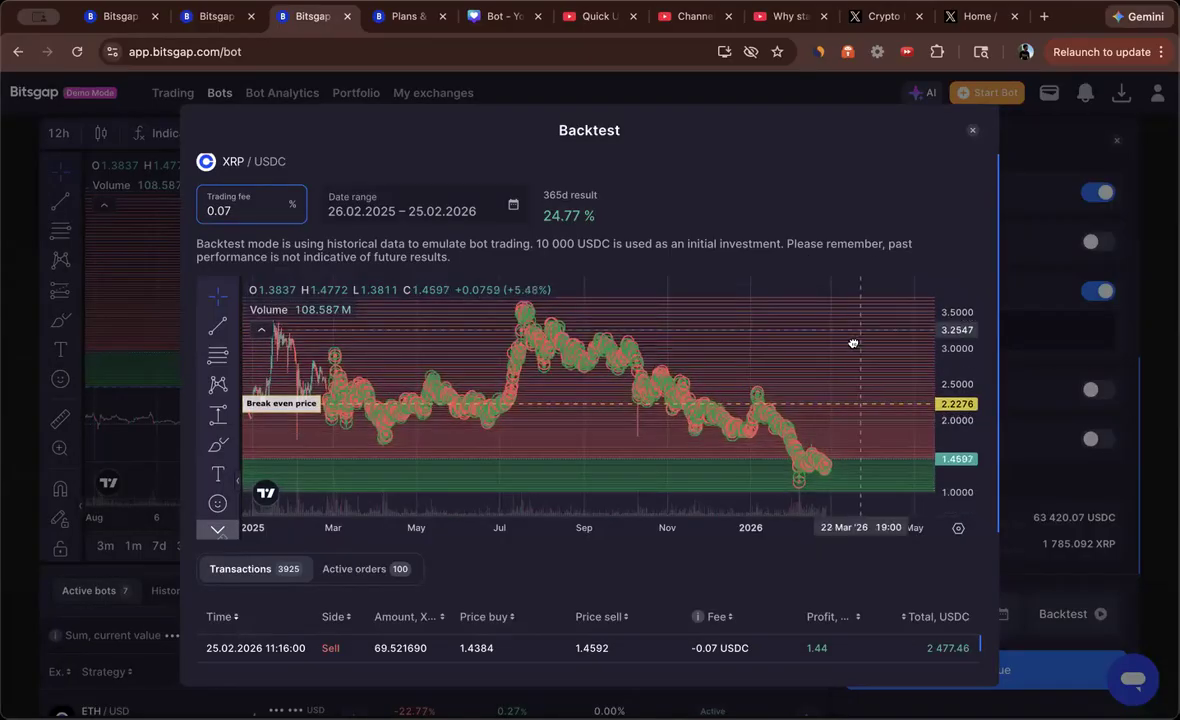
pyautogui.moveTo(854, 340); pyautogui.dragTo(841, 357)
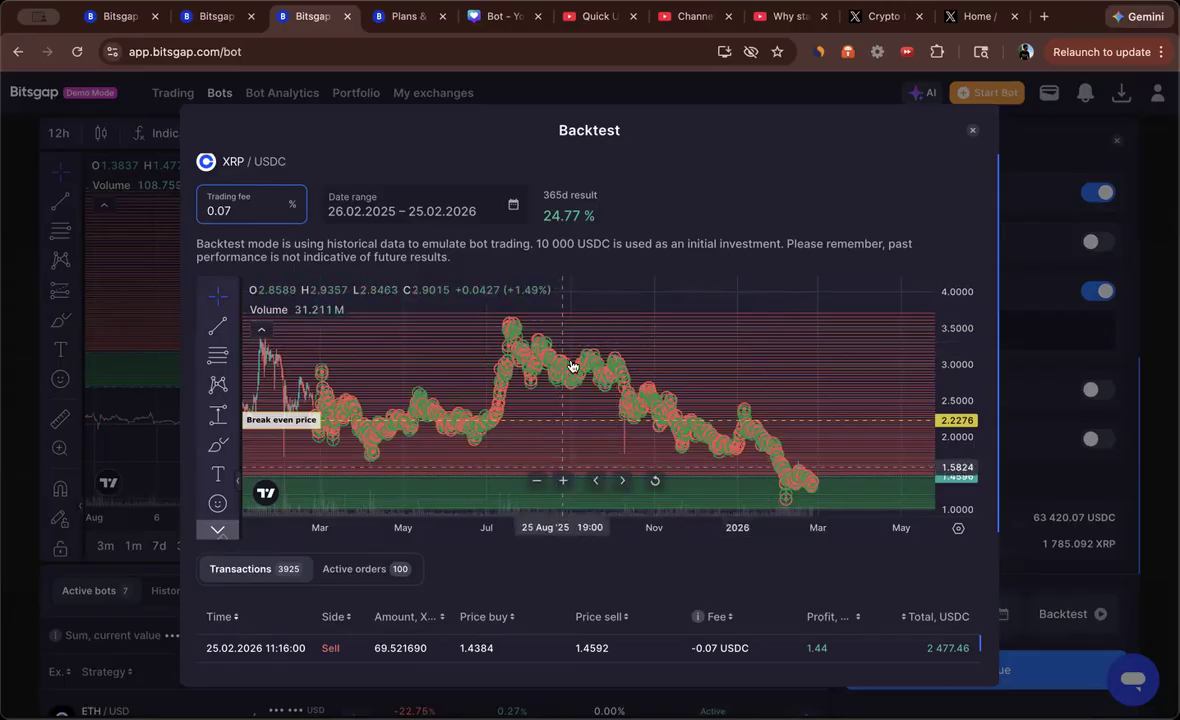
pyautogui.click(974, 133)
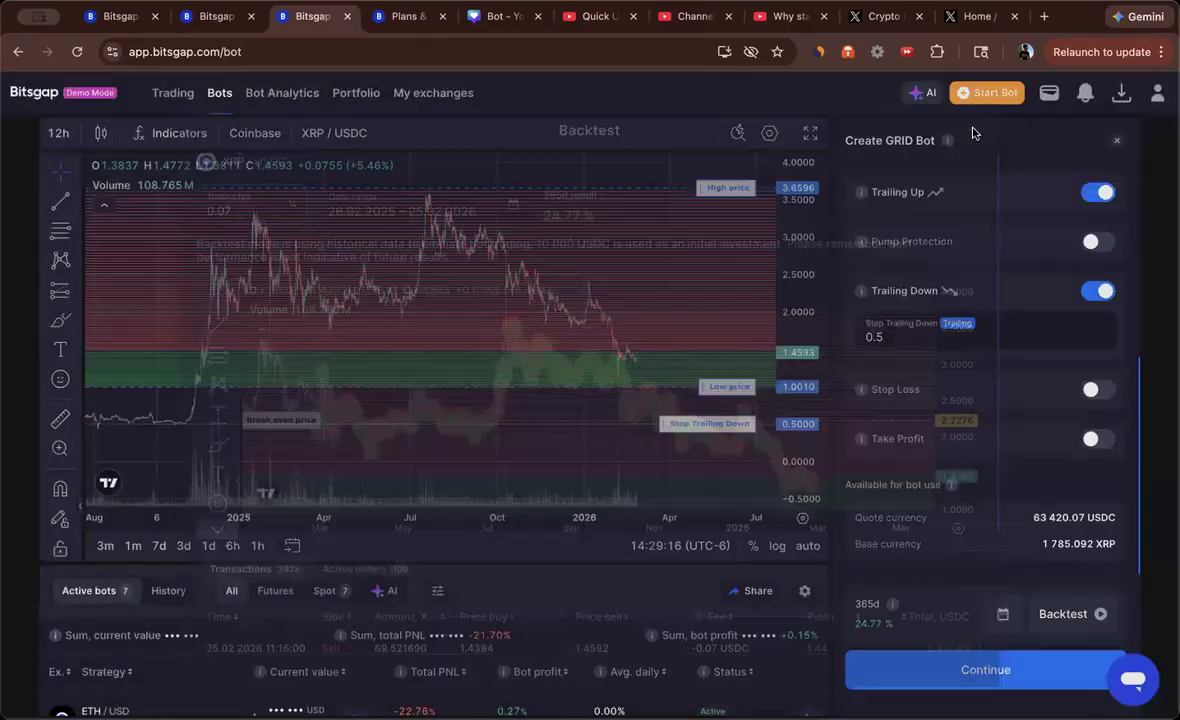